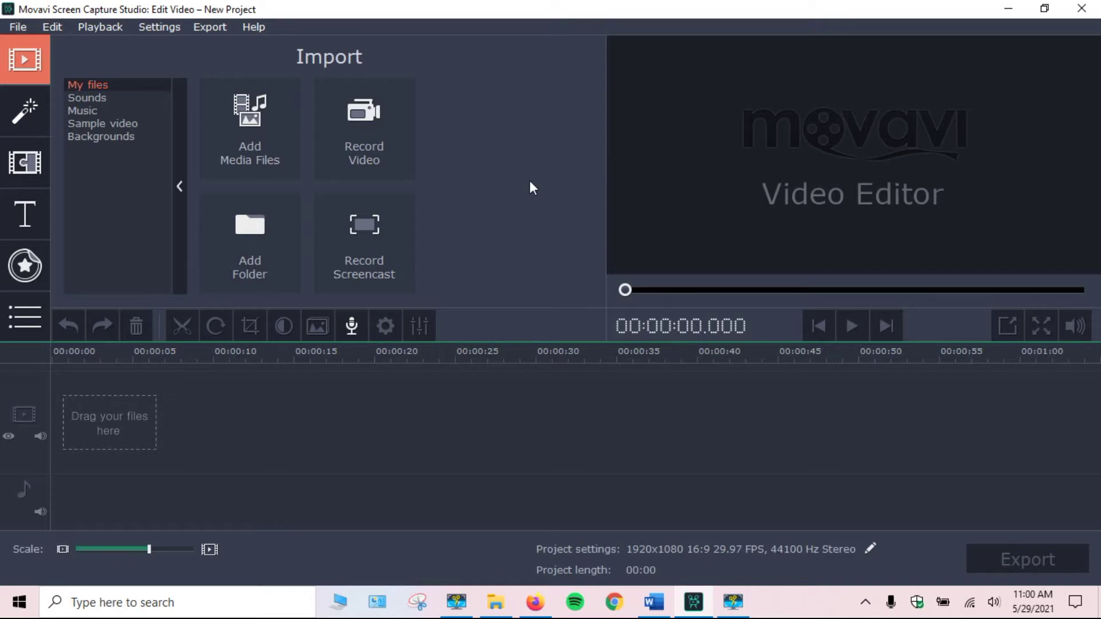
# Import the video file "Give it a whirl" into the project as a media file.
pyautogui.click(261, 147)
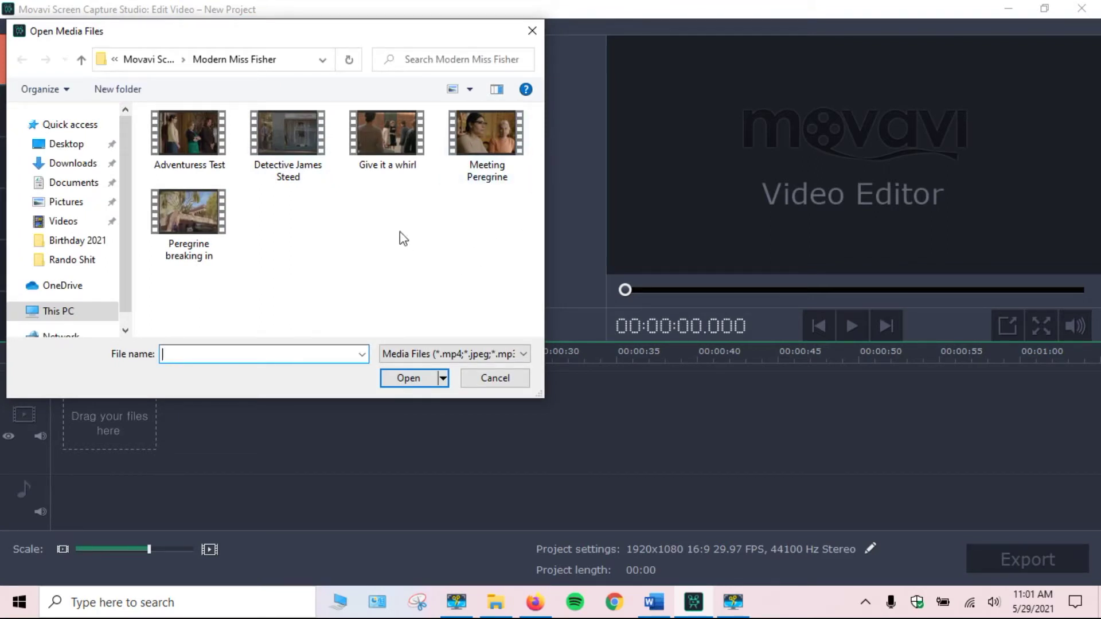
pyautogui.click(390, 150)
pyautogui.click(407, 379)
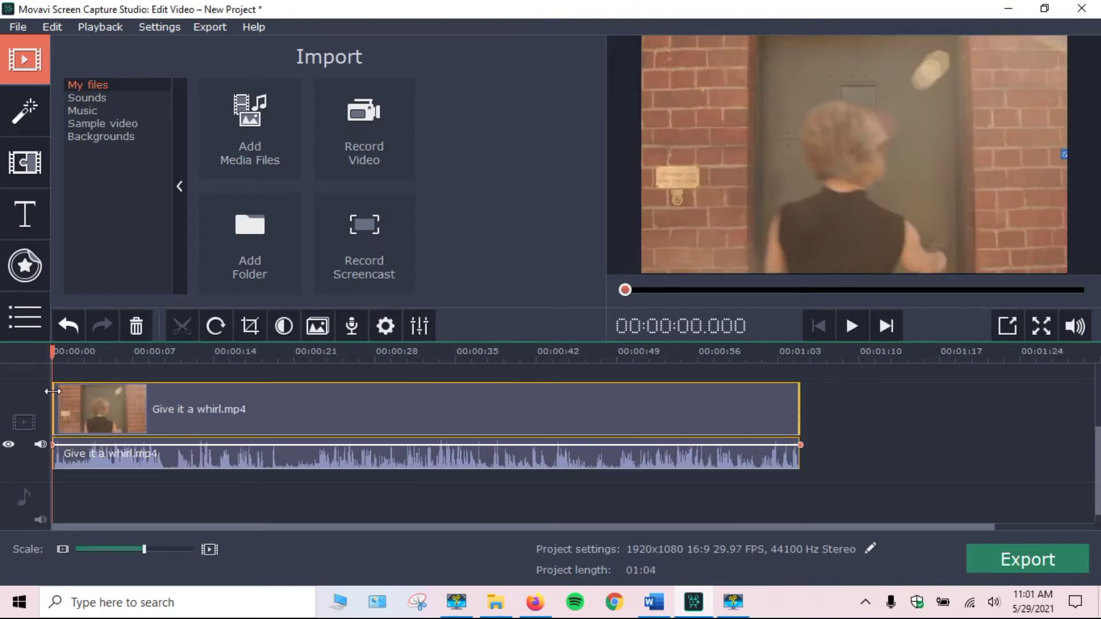
# Split the Give it a whirl clip at 00:00:53.970 and delete the part before the cut.
pyautogui.moveTo(51, 361); pyautogui.dragTo(673, 442)
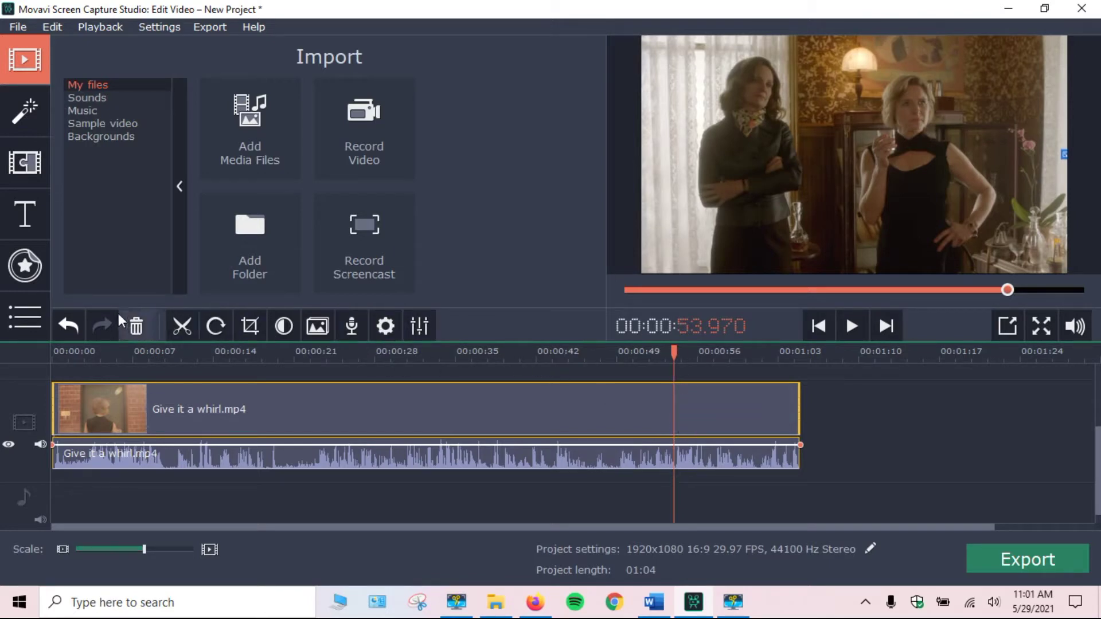
pyautogui.click(574, 371)
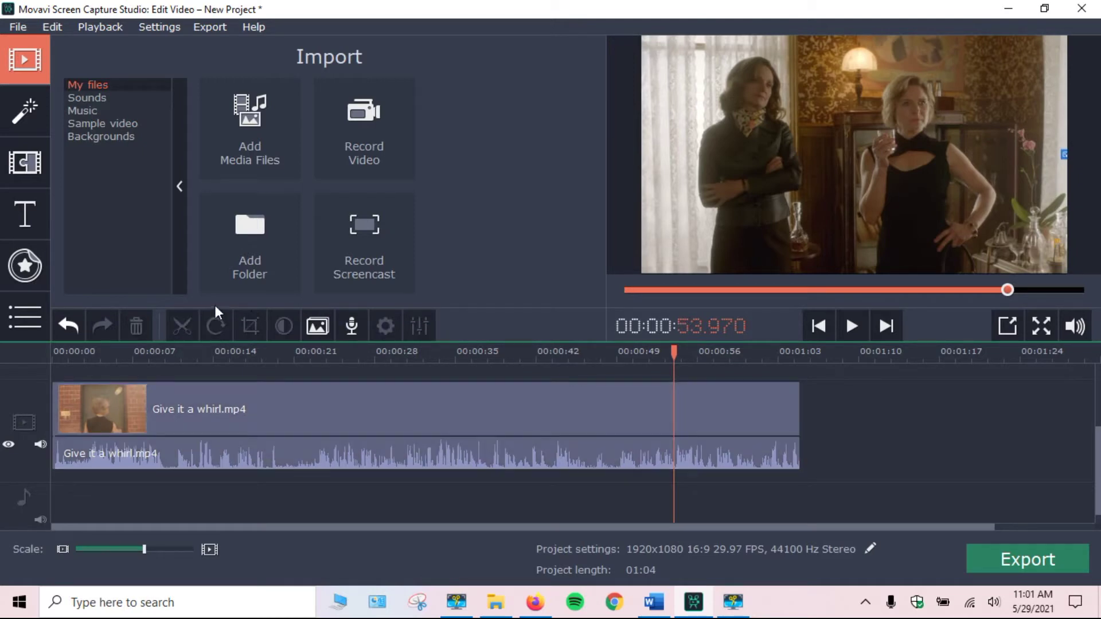
pyautogui.click(675, 389)
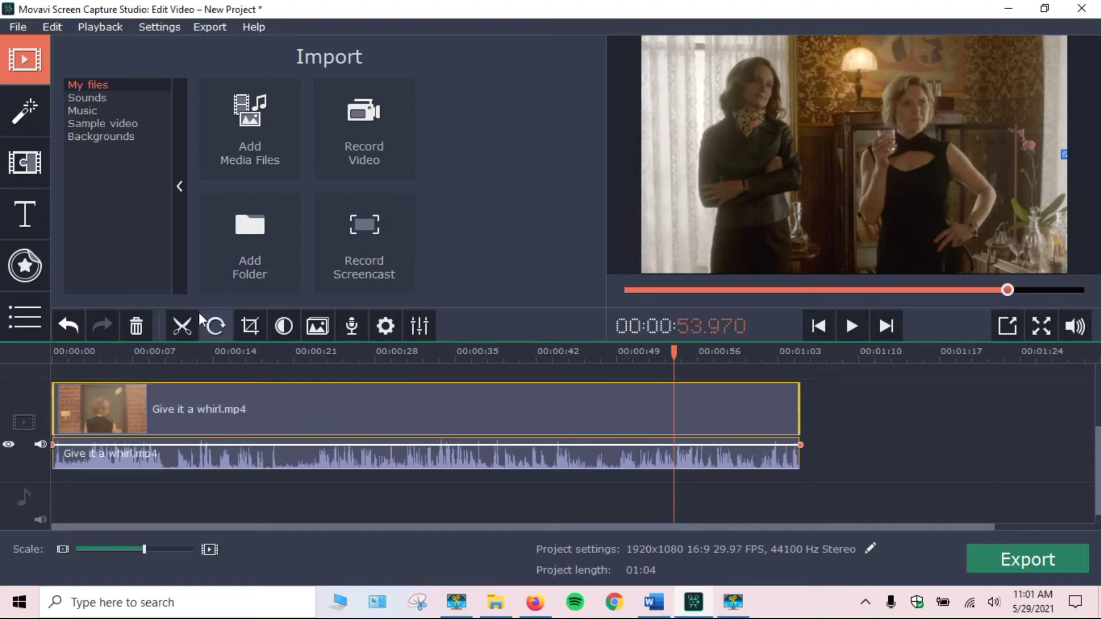
pyautogui.click(182, 325)
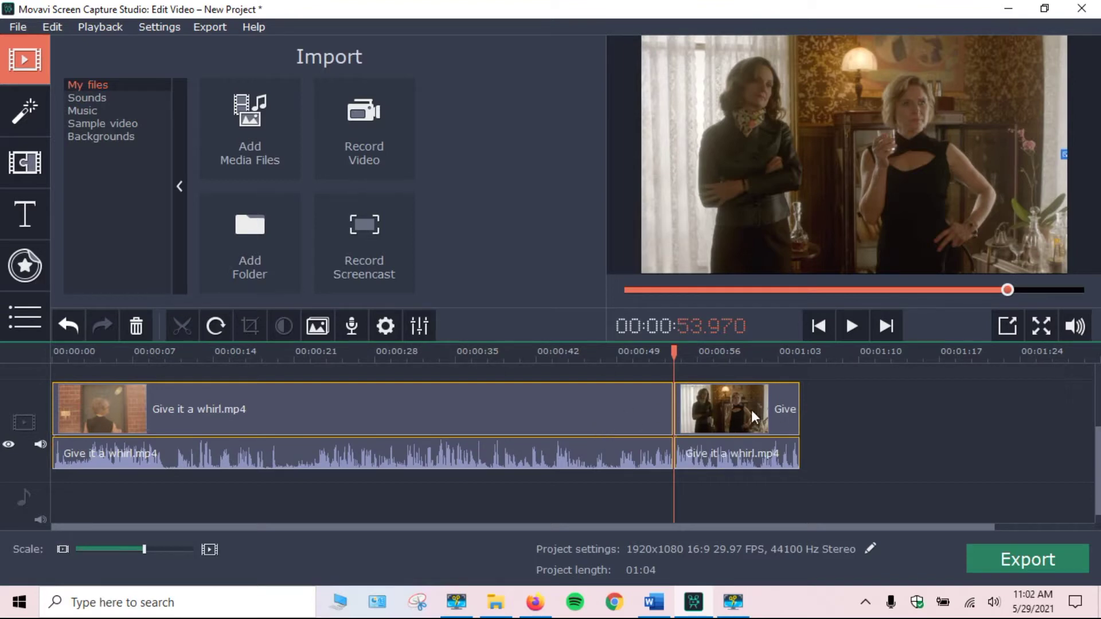
pyautogui.click(485, 405)
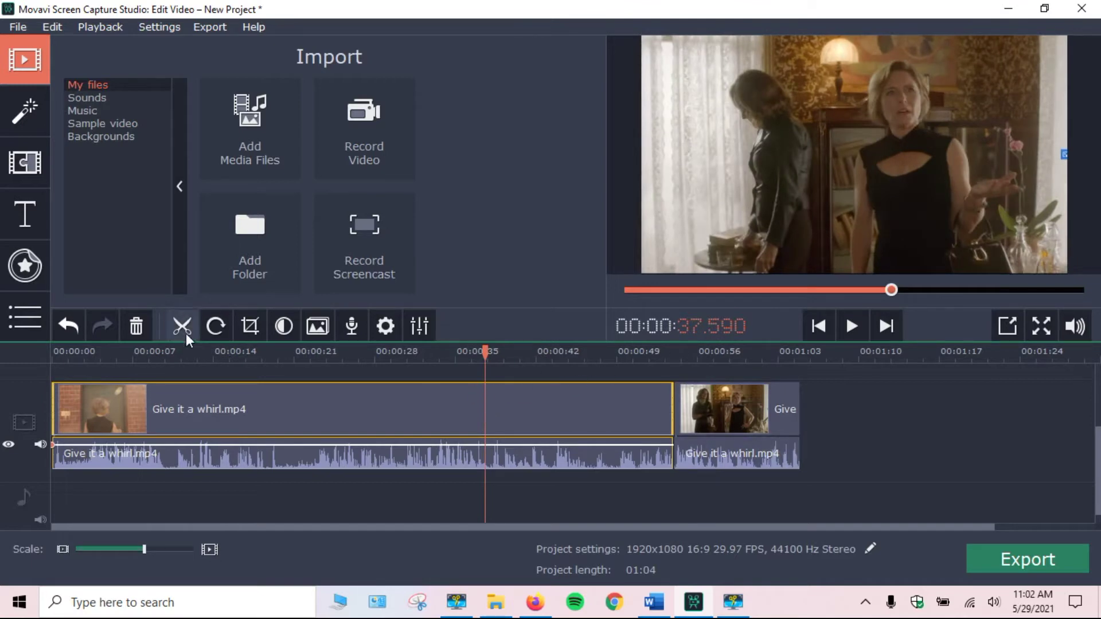
pyautogui.click(143, 324)
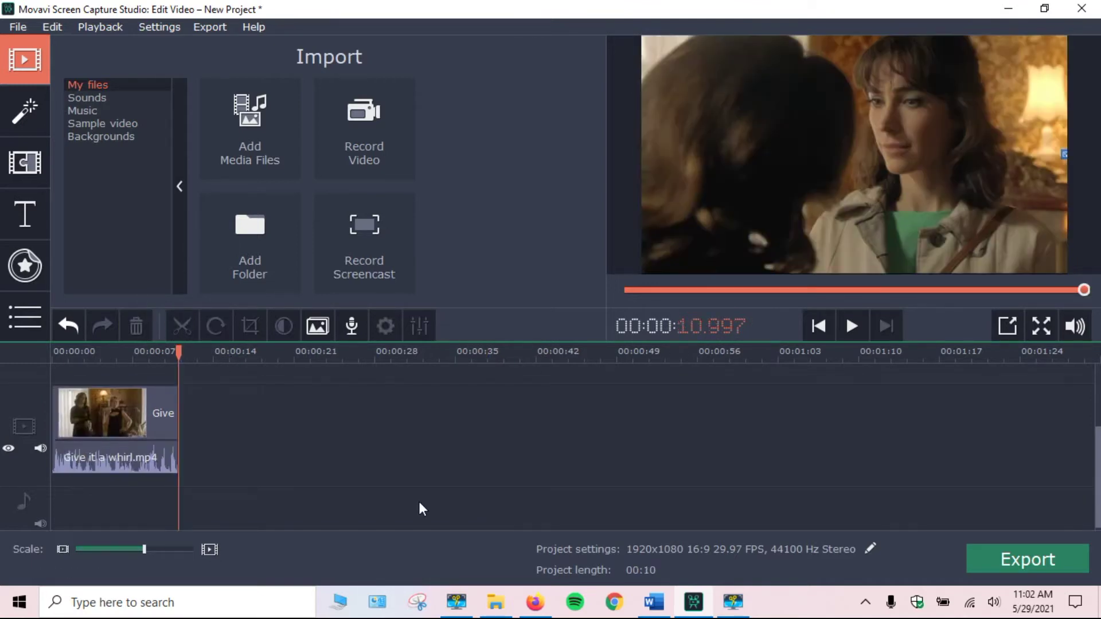
# Split the remaining clip at 00:00:01.702 and delete everything after the cut.
pyautogui.click(213, 545)
pyautogui.click(213, 546)
pyautogui.click(212, 546)
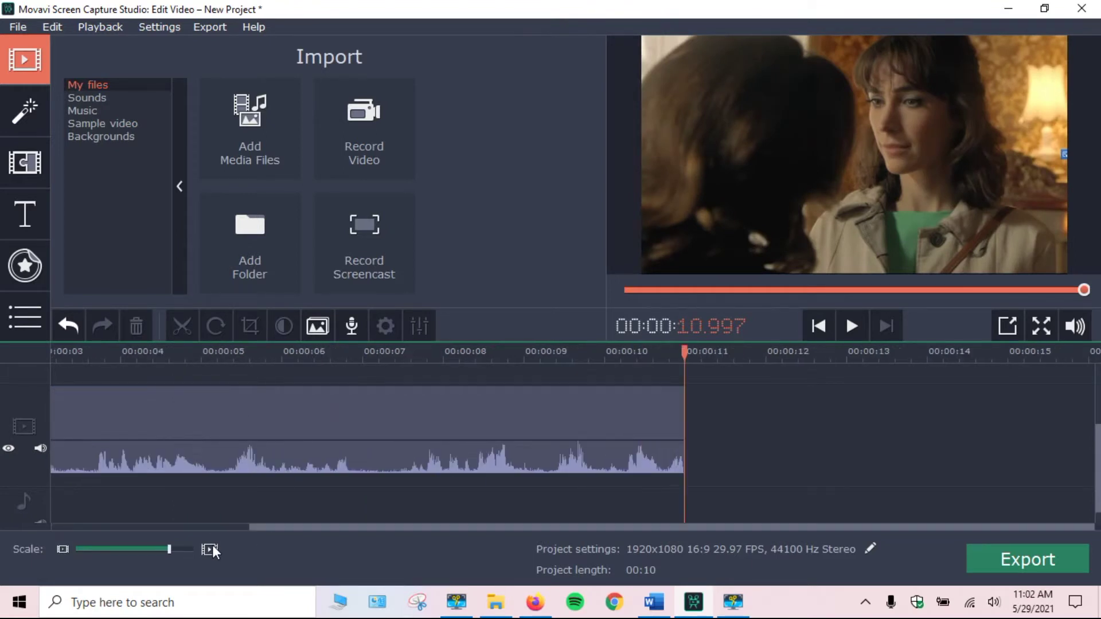
pyautogui.click(209, 549)
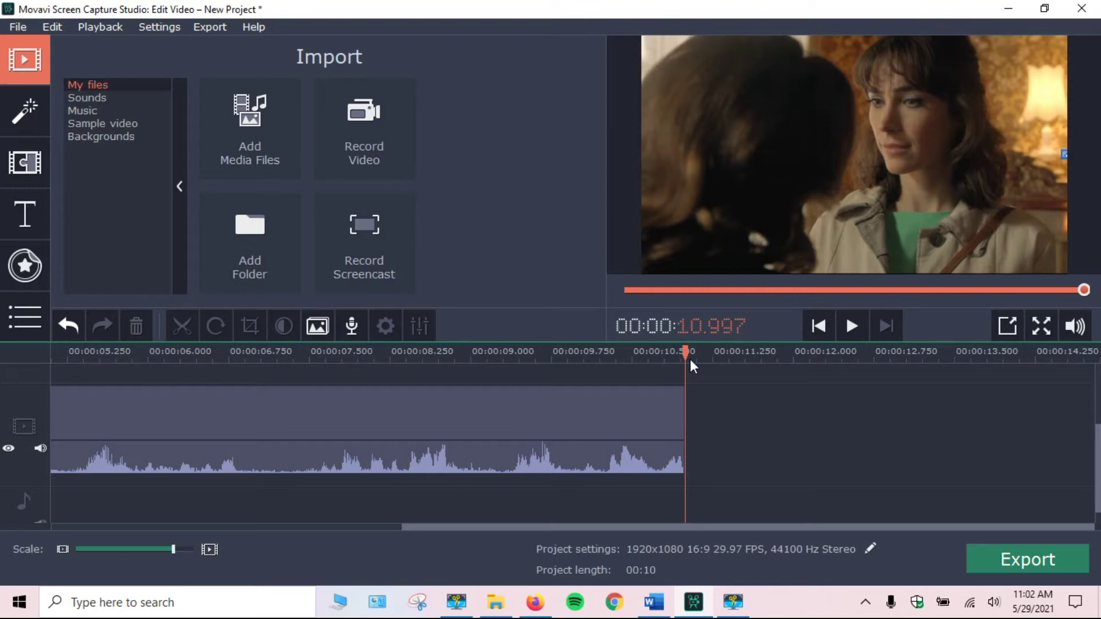
pyautogui.moveTo(685, 351); pyautogui.dragTo(236, 364)
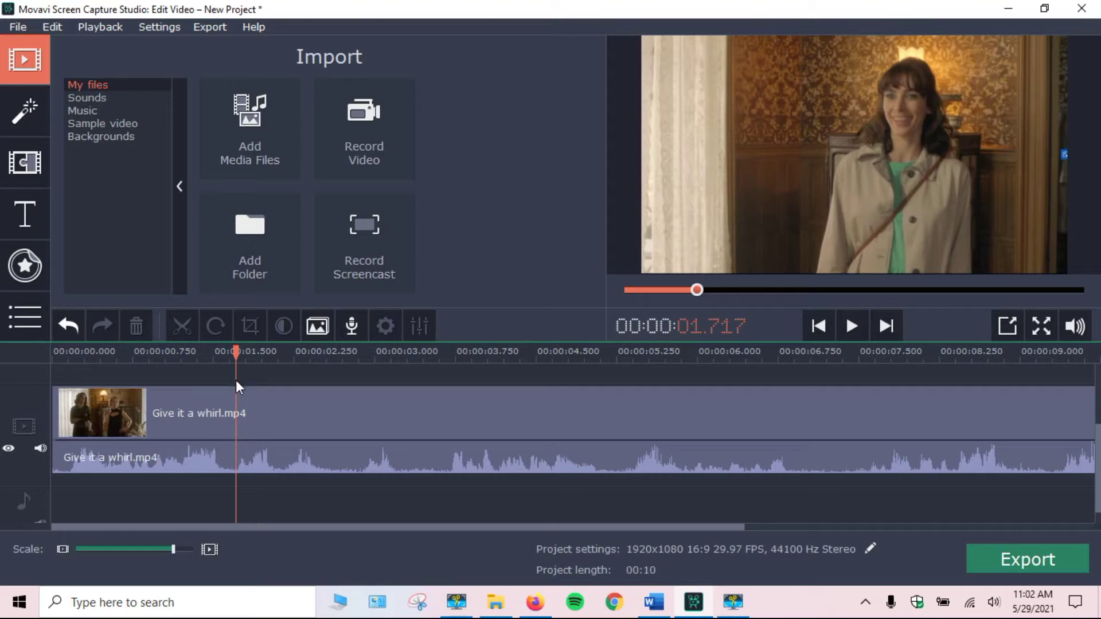
pyautogui.click(235, 388)
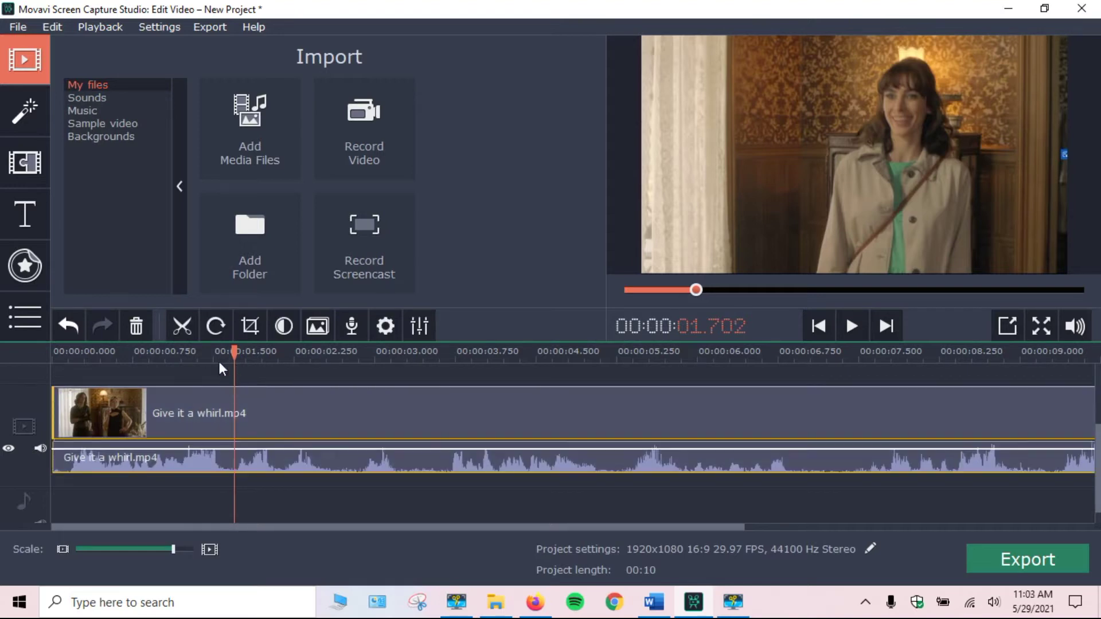
pyautogui.click(187, 323)
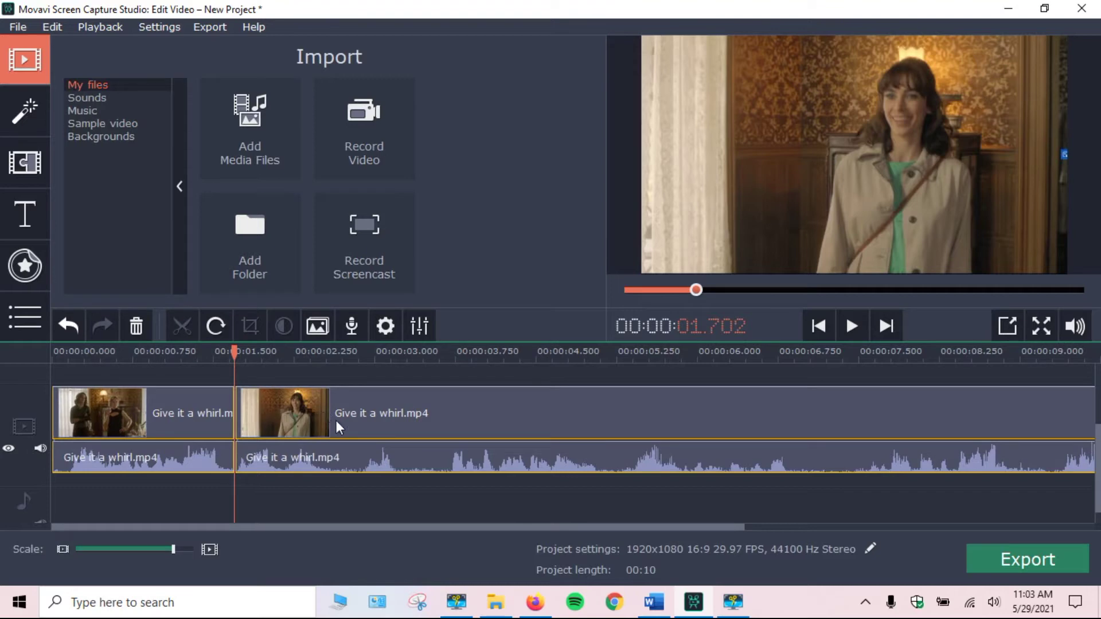
pyautogui.click(356, 428)
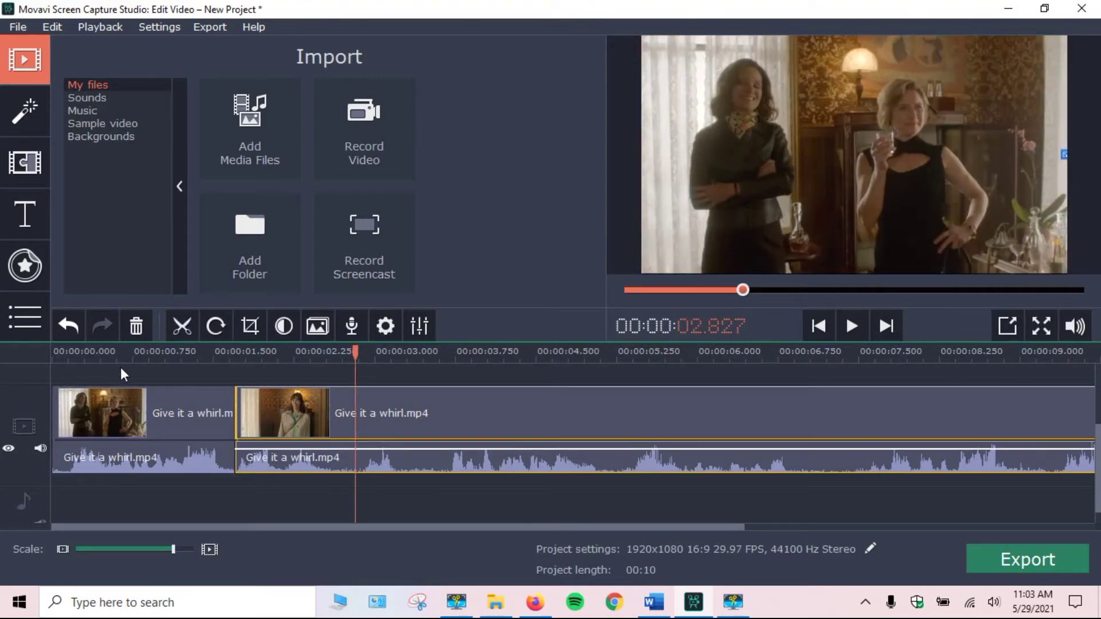
pyautogui.click(140, 330)
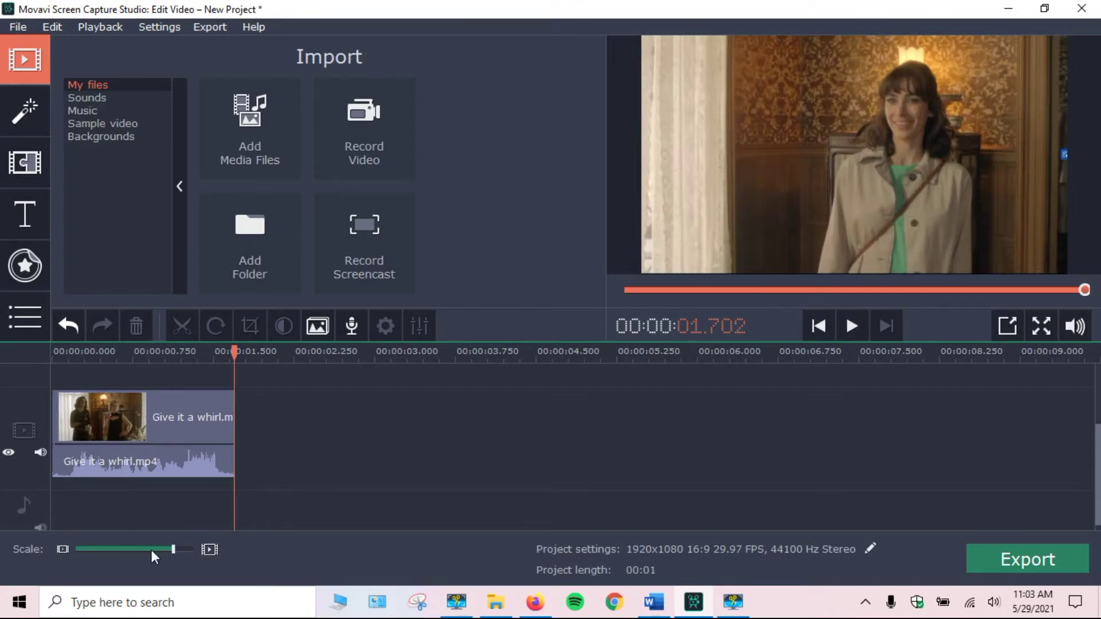
# Mute the video track's audio and preview the shortened clip.
pyautogui.click(40, 452)
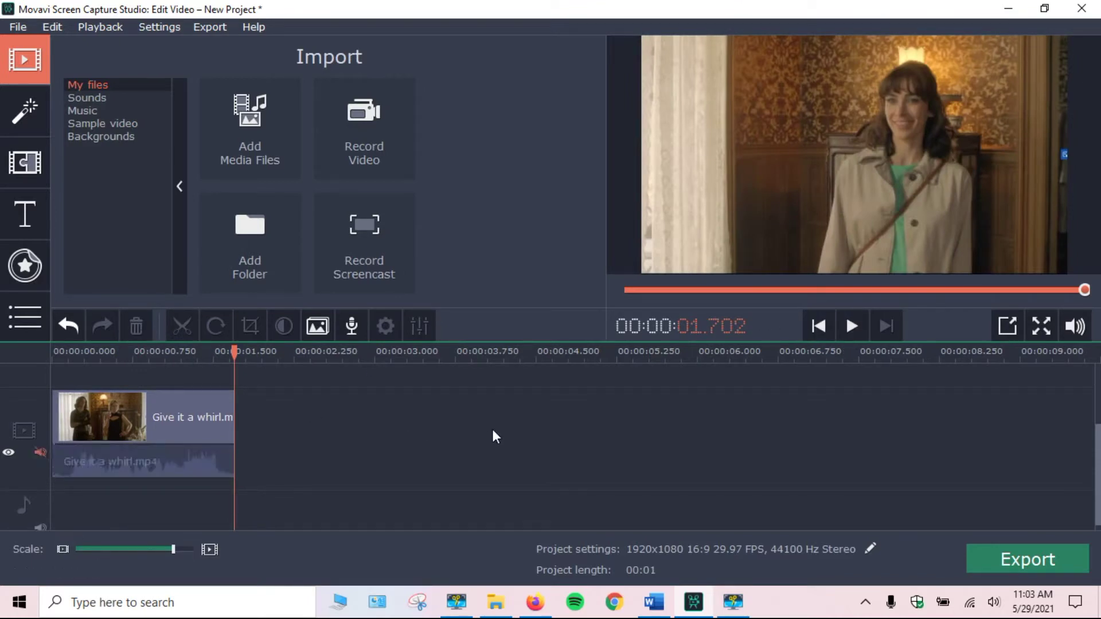
pyautogui.click(853, 326)
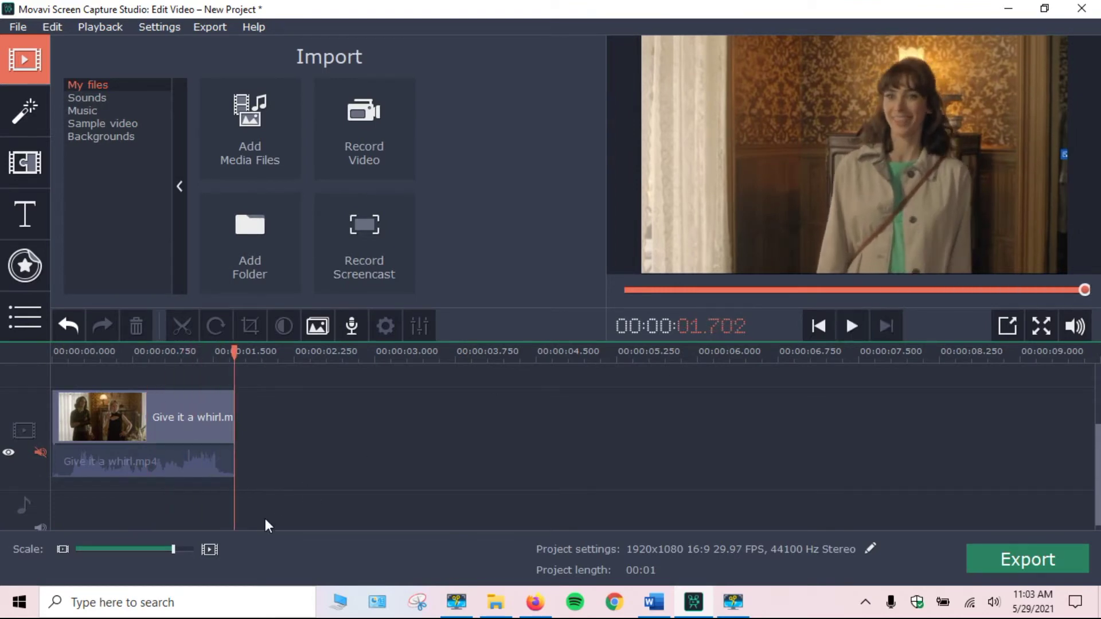
# Split the clip at 00:00:00.240, just after the shot changes to the woman in the coat, and delete the opening piece.
pyautogui.click(210, 549)
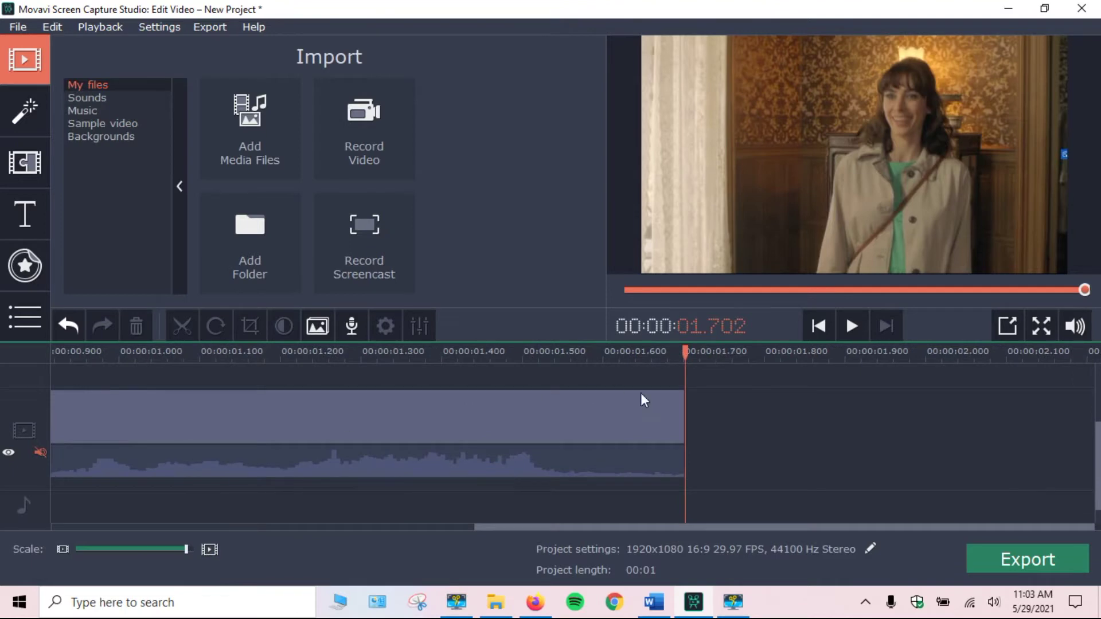
pyautogui.moveTo(1082, 289); pyautogui.dragTo(607, 242)
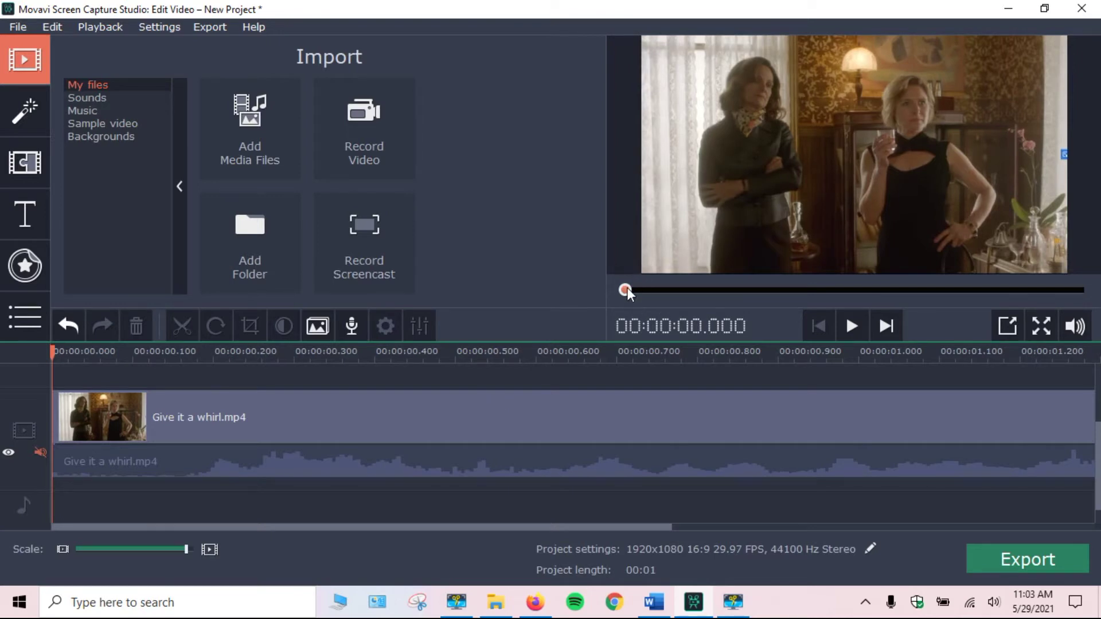
pyautogui.moveTo(626, 290); pyautogui.dragTo(664, 291)
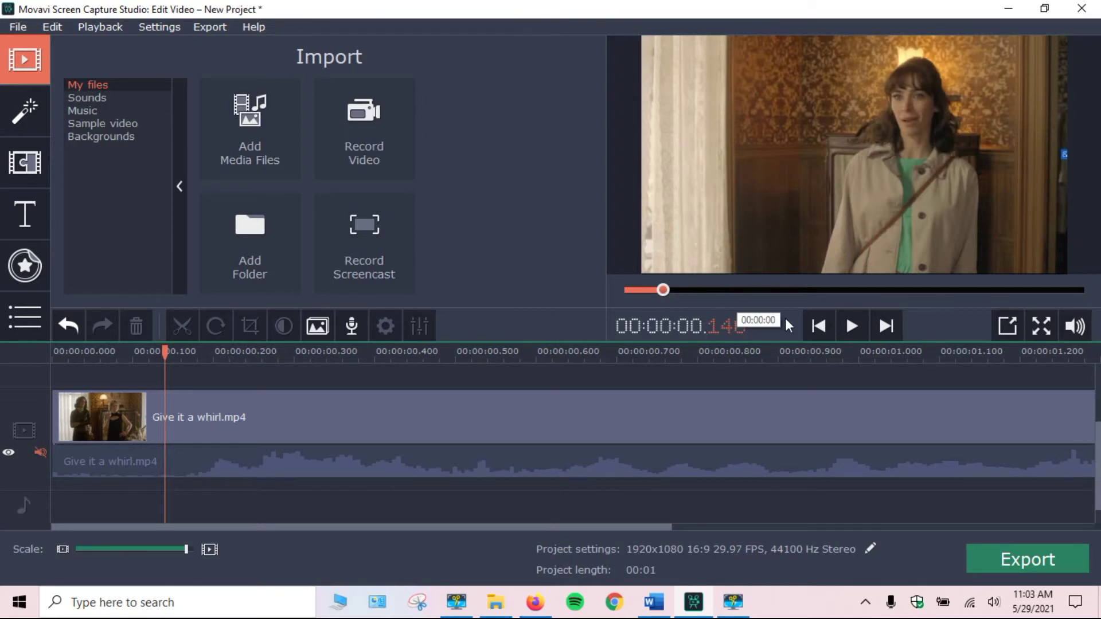
pyautogui.click(819, 325)
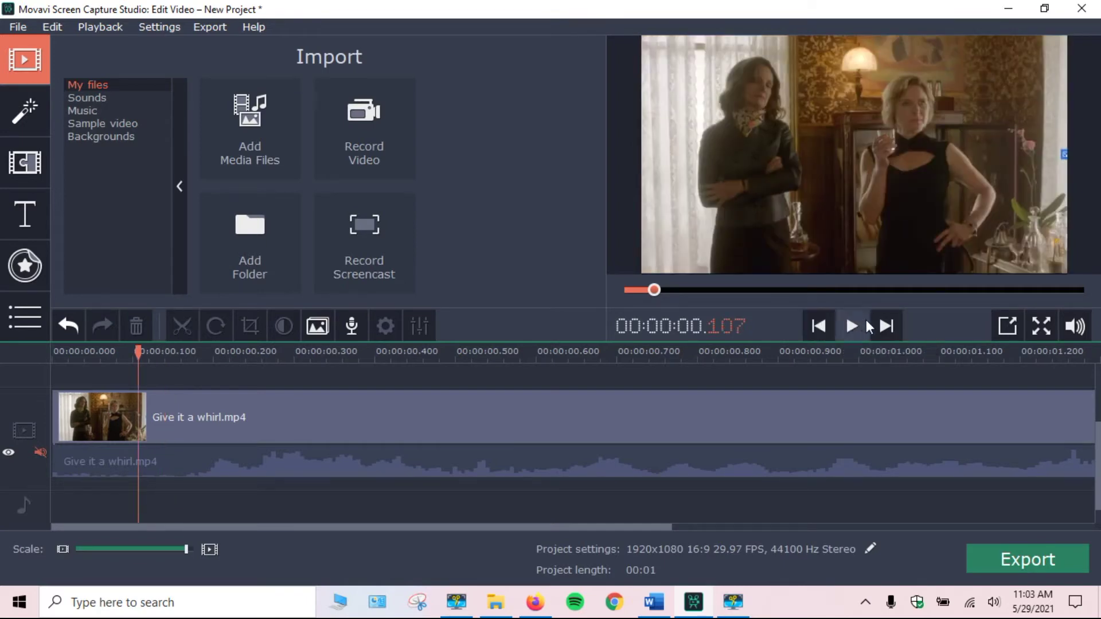
pyautogui.click(886, 325)
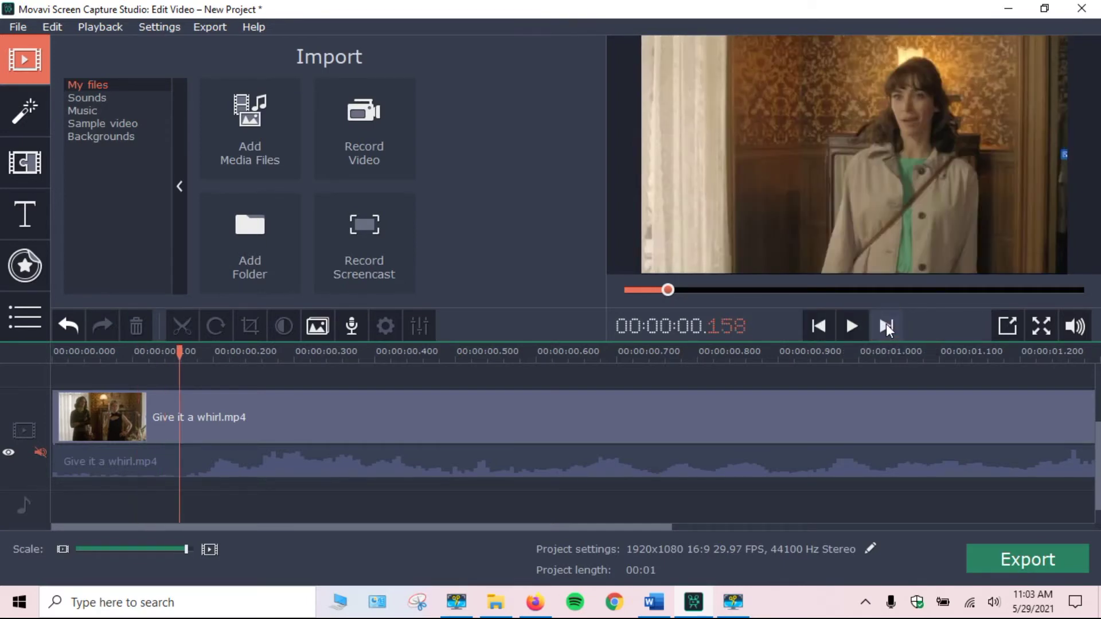
pyautogui.click(885, 326)
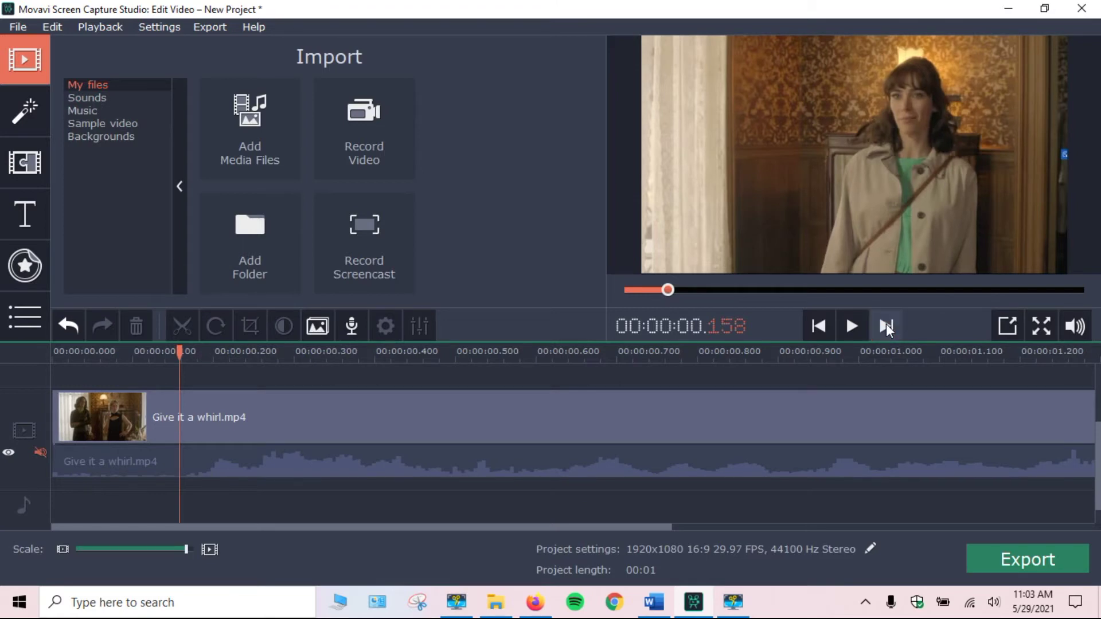
pyautogui.click(886, 325)
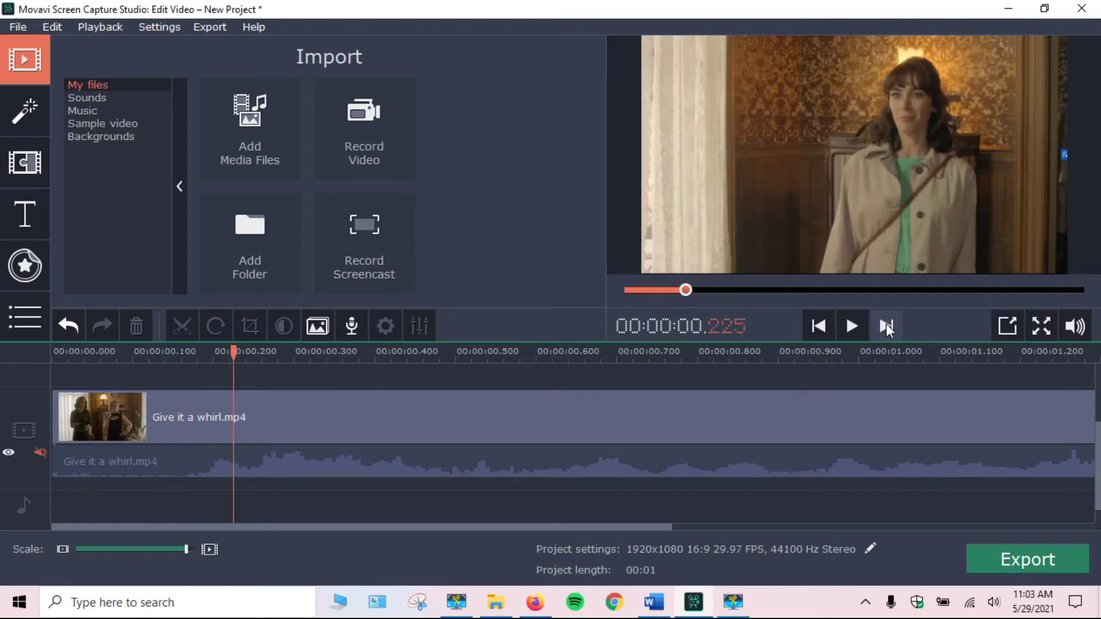
pyautogui.click(886, 326)
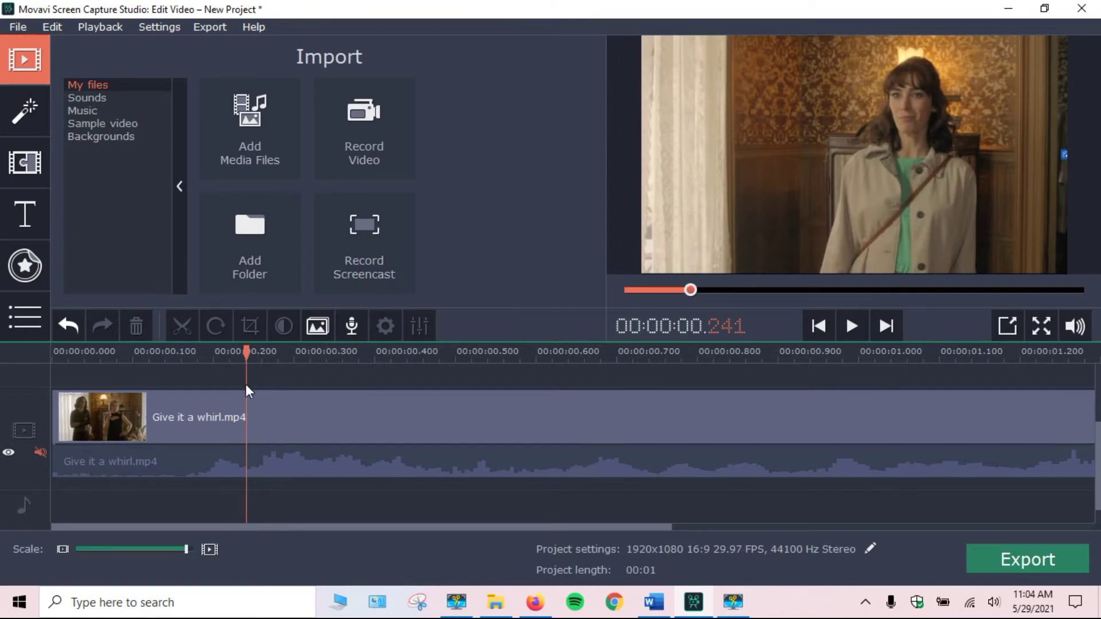
pyautogui.click(246, 407)
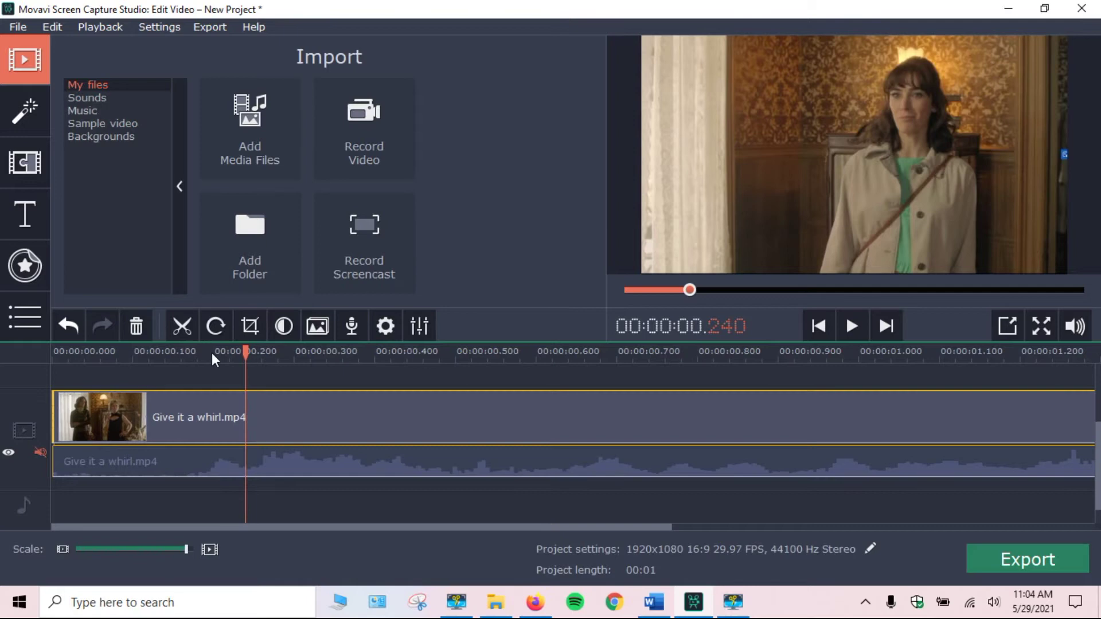
pyautogui.click(187, 324)
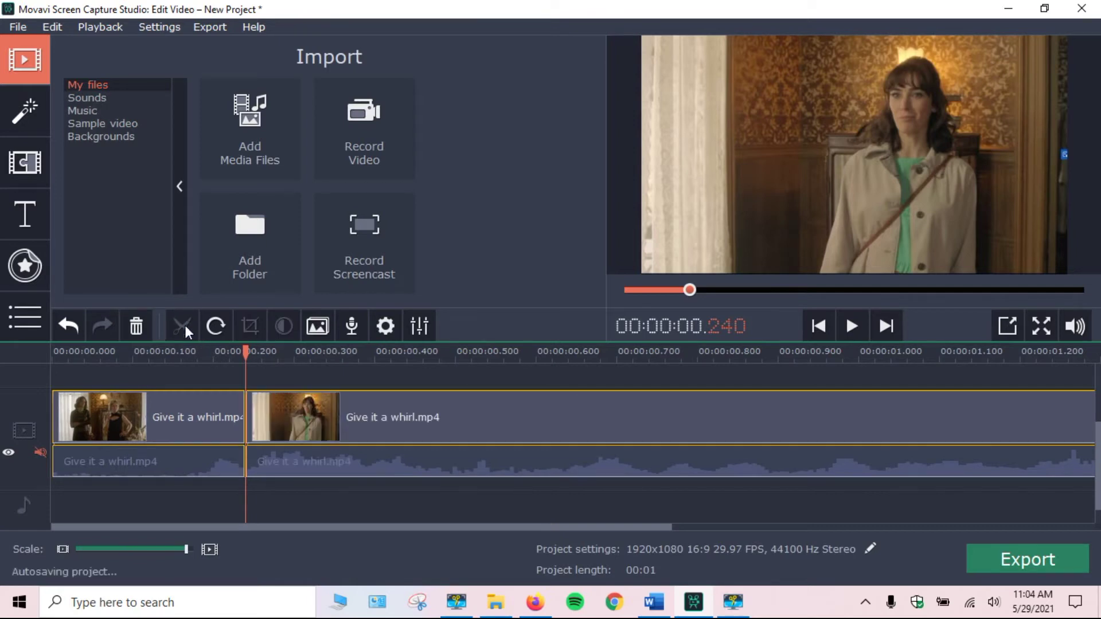
pyautogui.click(169, 414)
pyautogui.click(132, 315)
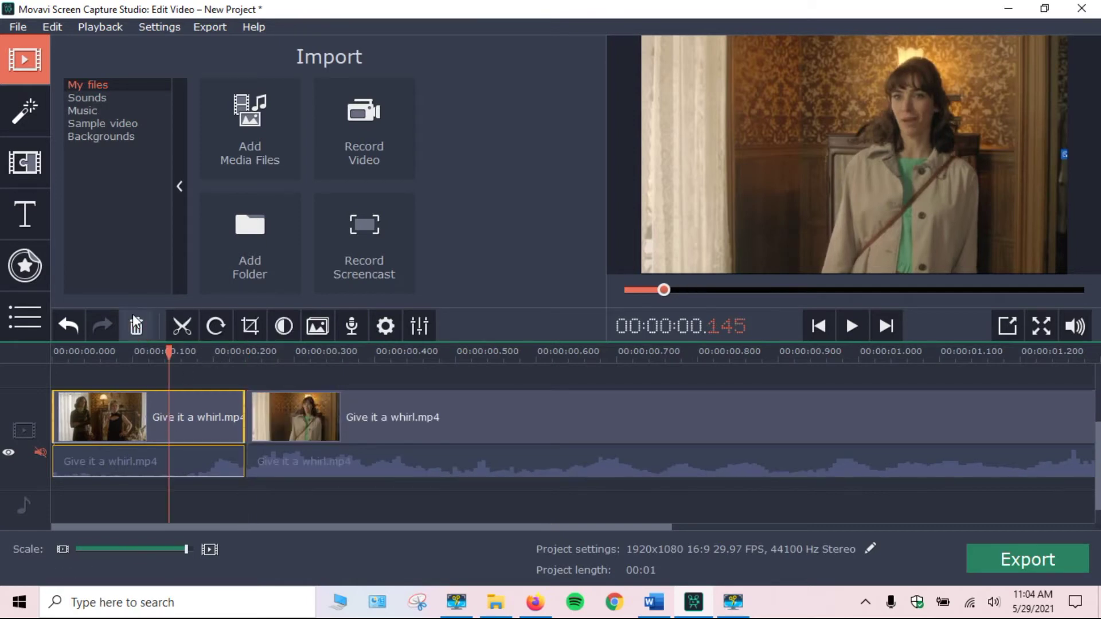
# Play the trimmed clip from its beginning several times to check the cut.
pyautogui.moveTo(670, 288); pyautogui.dragTo(617, 267)
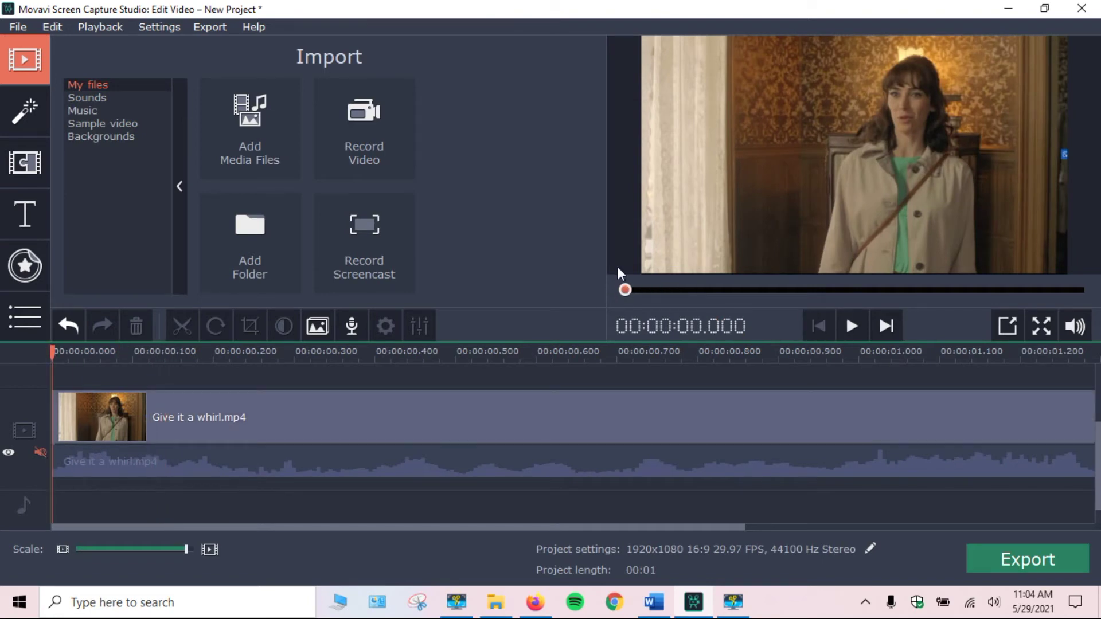
pyautogui.click(850, 322)
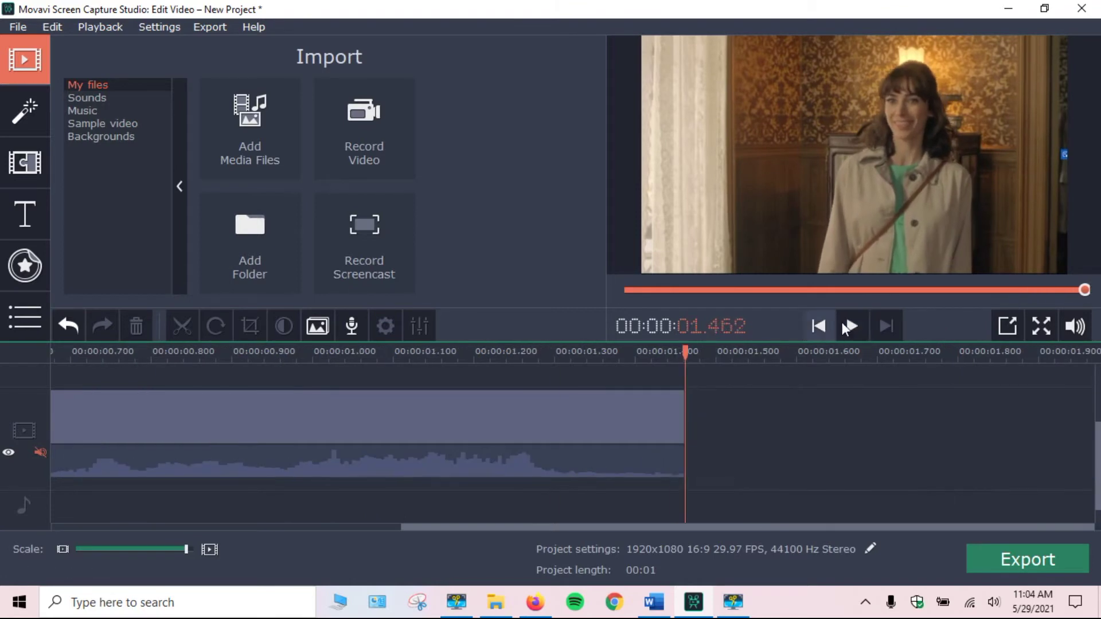
pyautogui.click(844, 320)
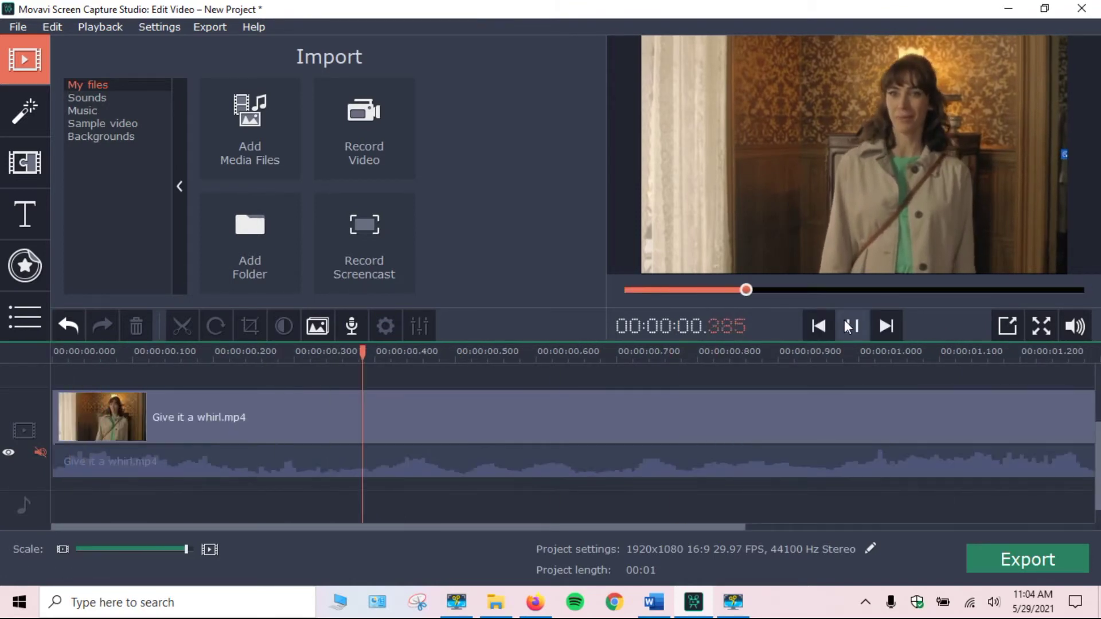
pyautogui.click(851, 323)
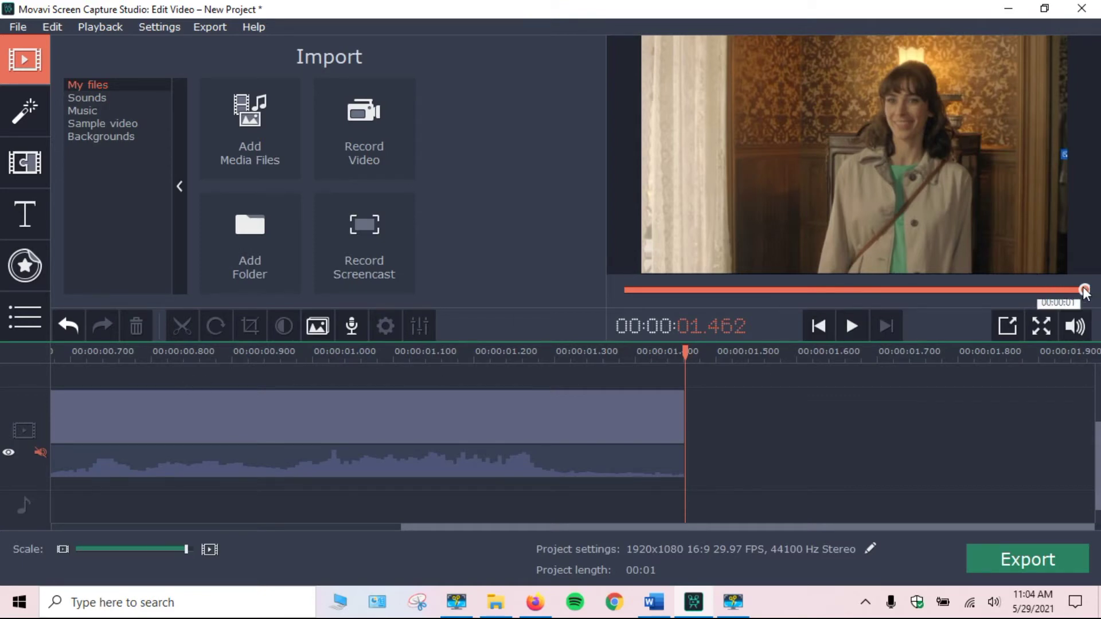
# Split the clip at 00:00:00.634 and delete the piece before the cut.
pyautogui.moveTo(1082, 291); pyautogui.dragTo(596, 286)
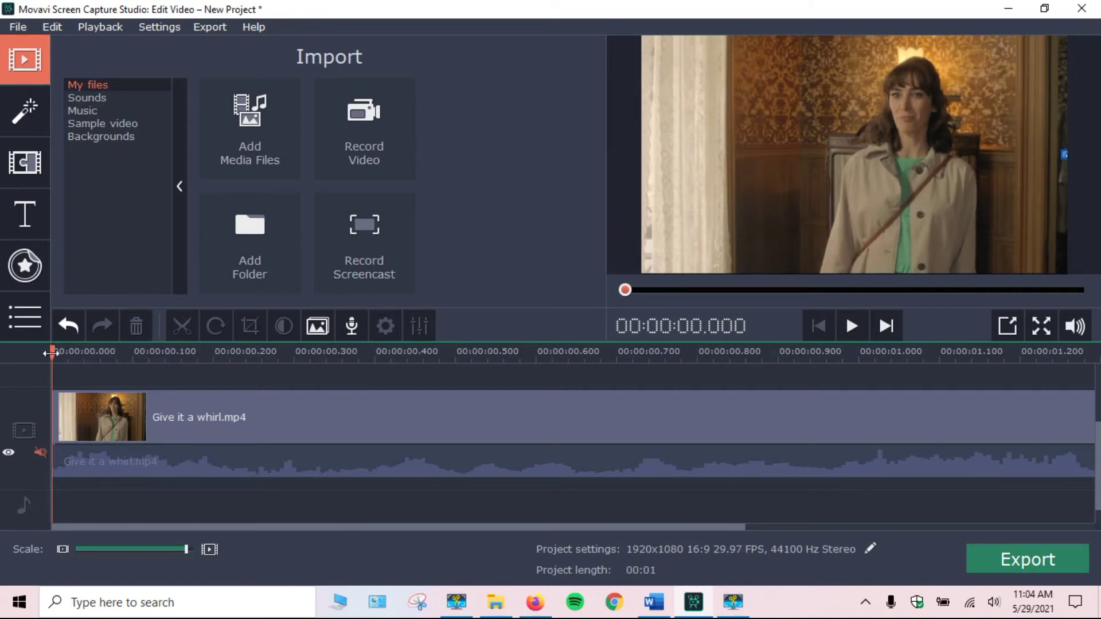
pyautogui.moveTo(51, 354); pyautogui.dragTo(564, 429)
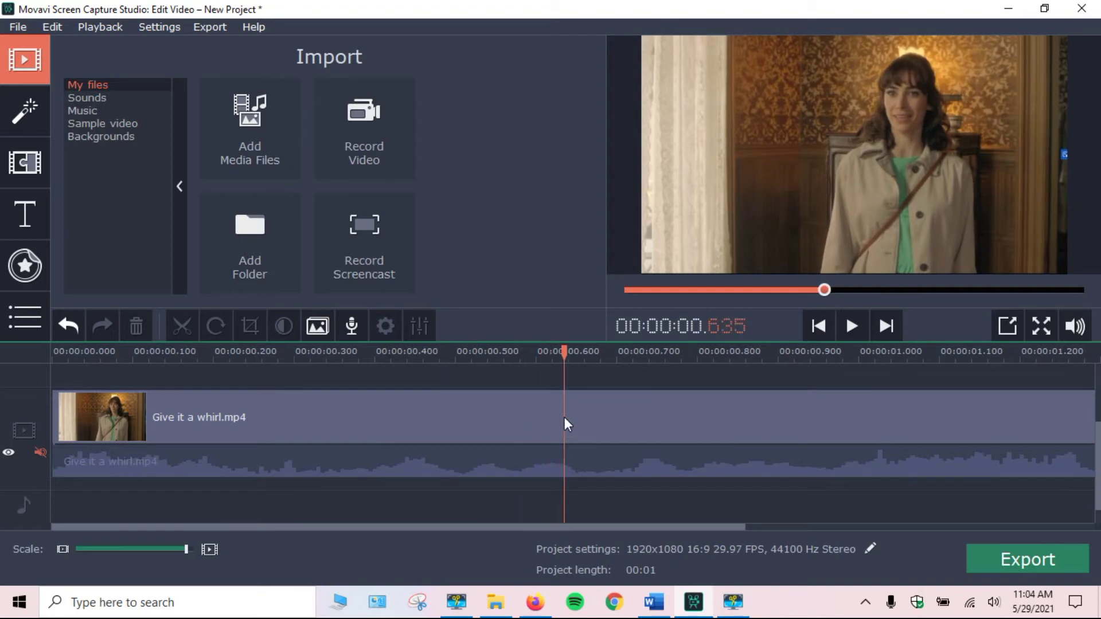
pyautogui.click(562, 426)
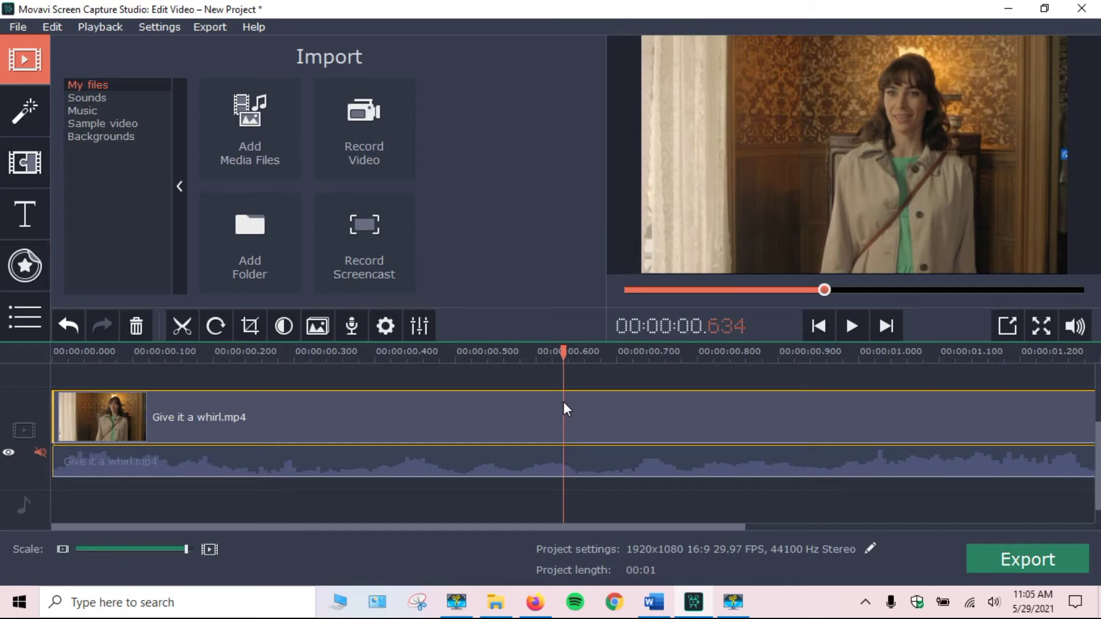
pyautogui.click(182, 325)
pyautogui.click(232, 405)
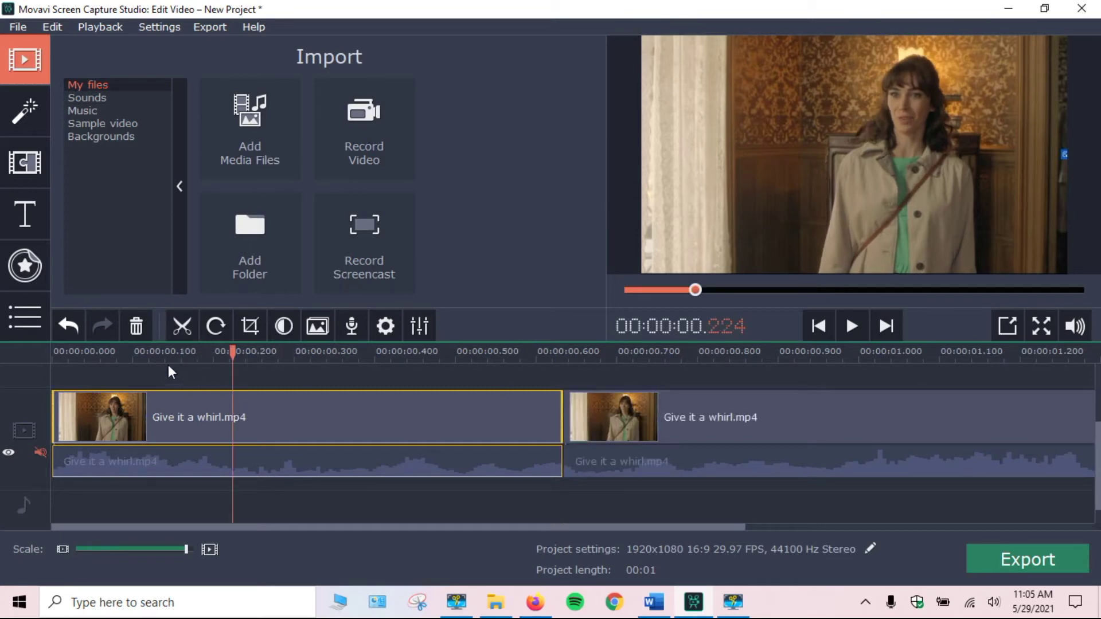
pyautogui.click(145, 333)
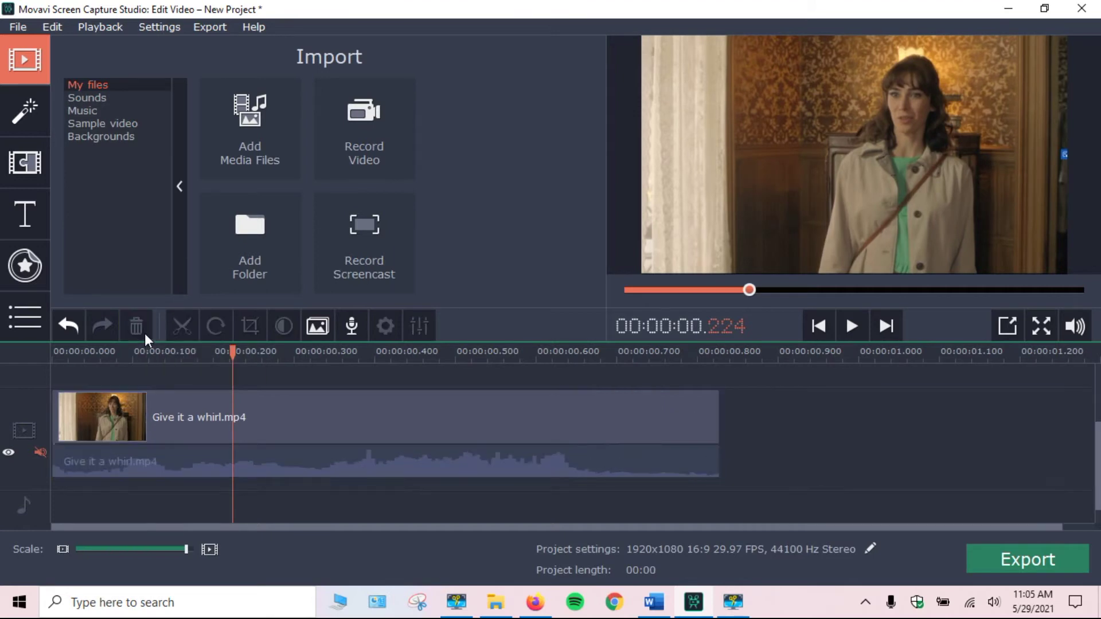
# Play the shortened clip from its beginning a few times to check the new starting point.
pyautogui.click(859, 325)
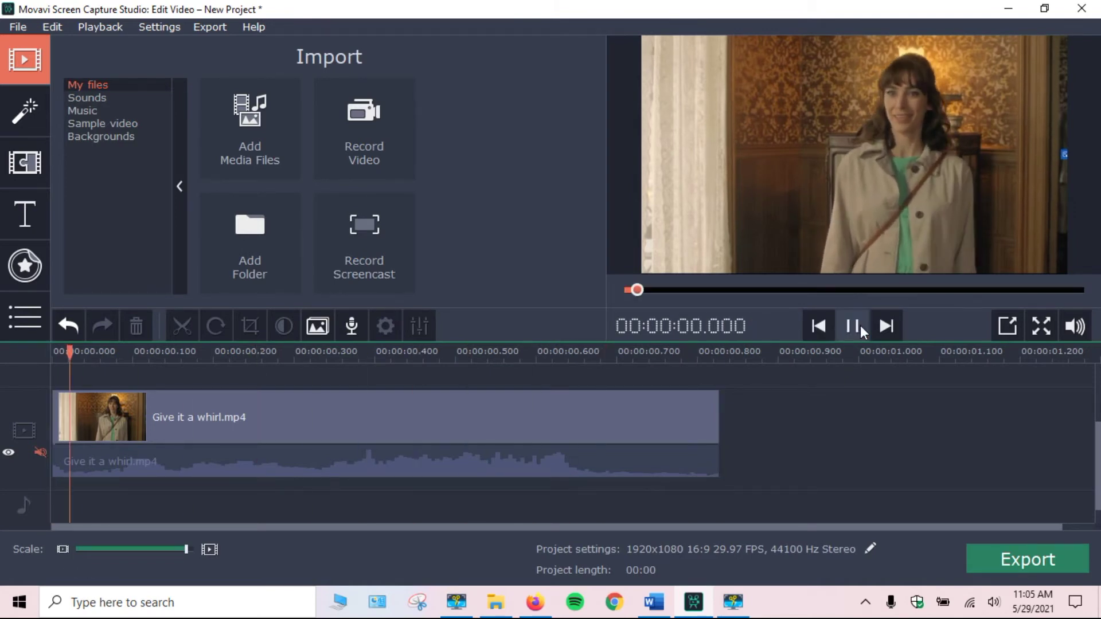
pyautogui.click(860, 325)
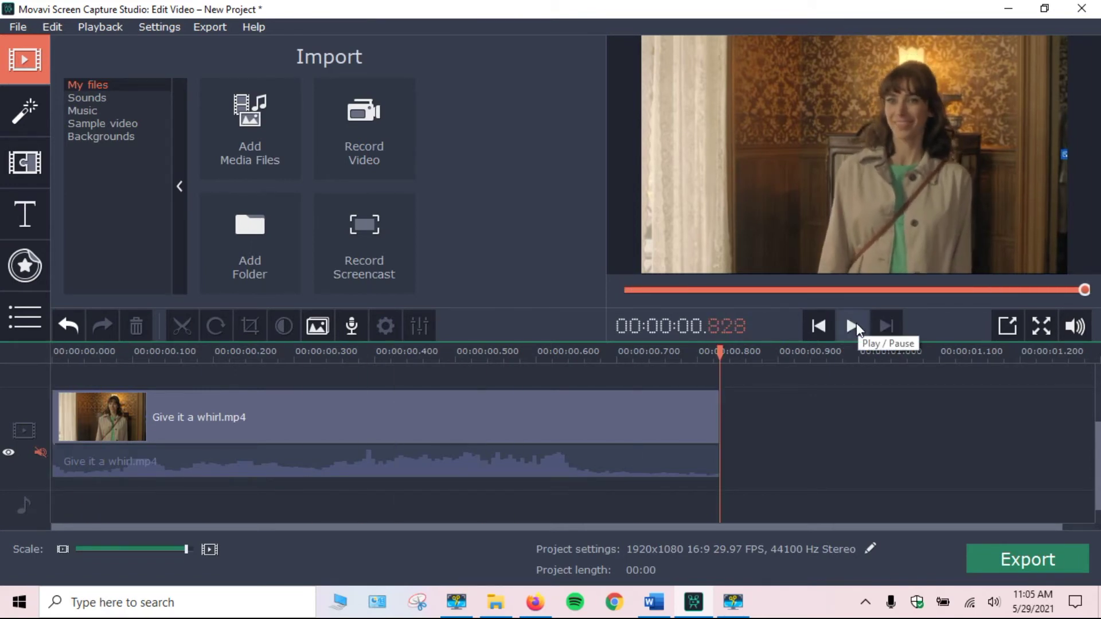
pyautogui.click(855, 325)
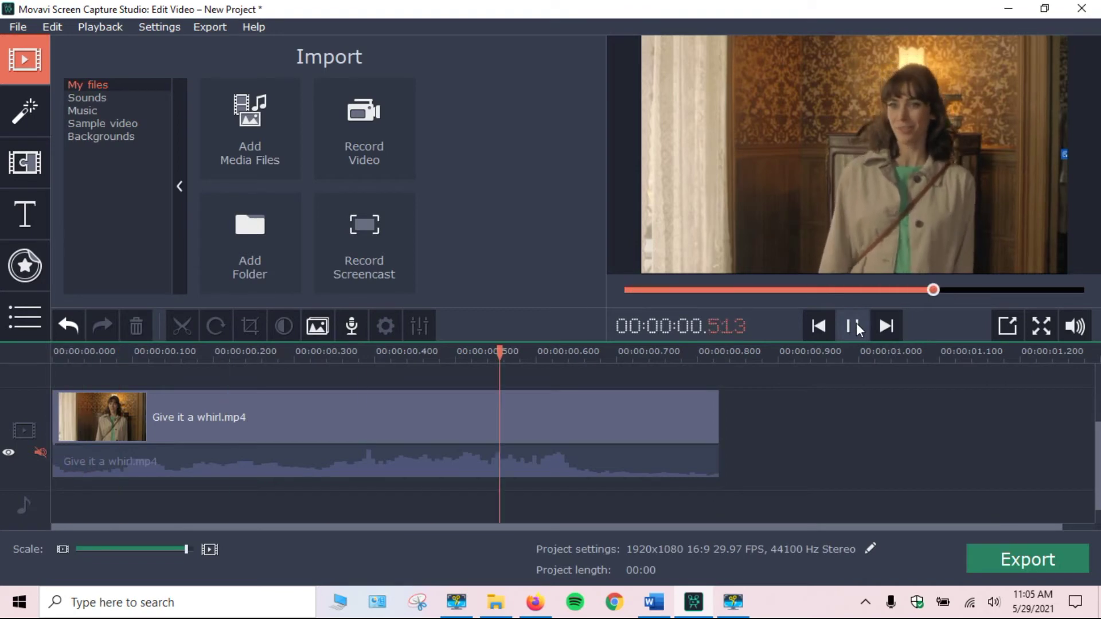
pyautogui.click(853, 325)
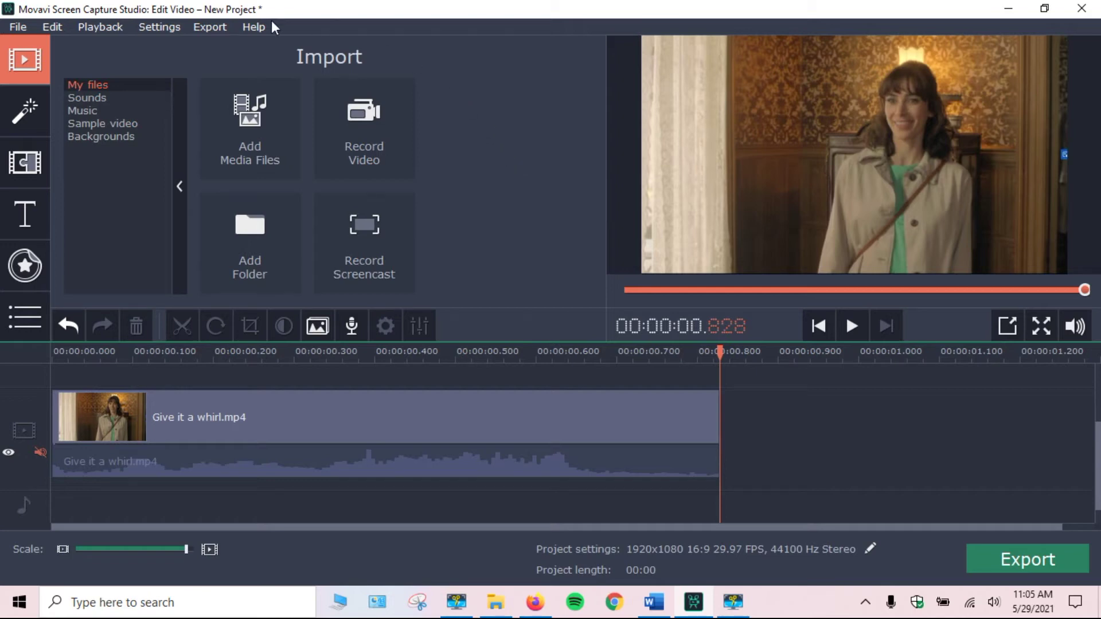
# Open the settings for saving the movie as a media file and choose GIF as the video format.
pyautogui.click(21, 28)
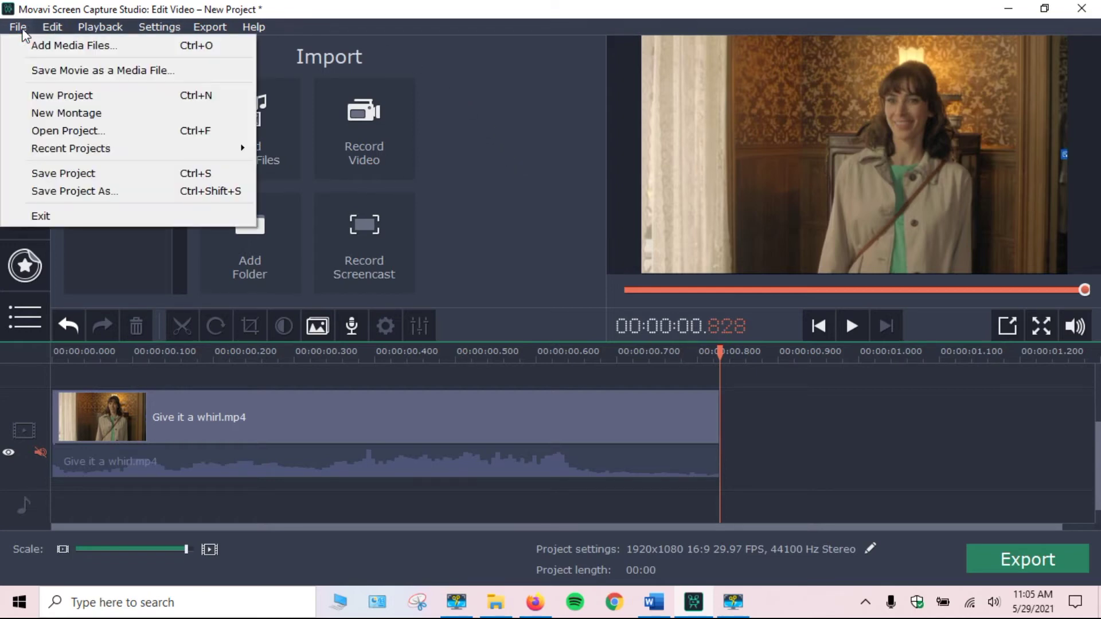
pyautogui.click(58, 70)
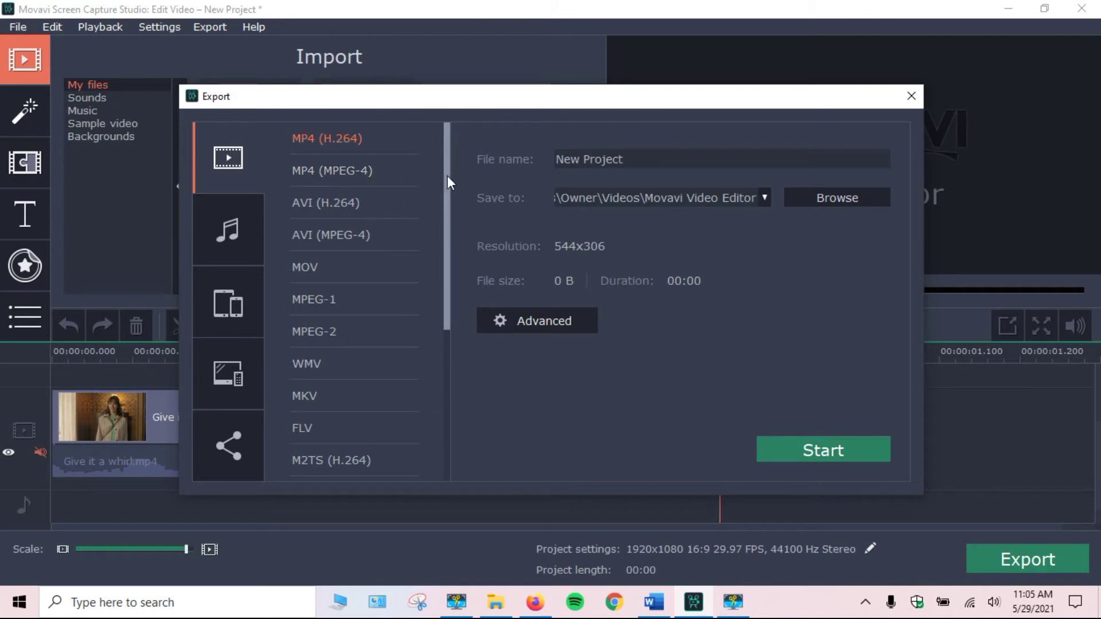
pyautogui.moveTo(447, 179); pyautogui.dragTo(449, 200)
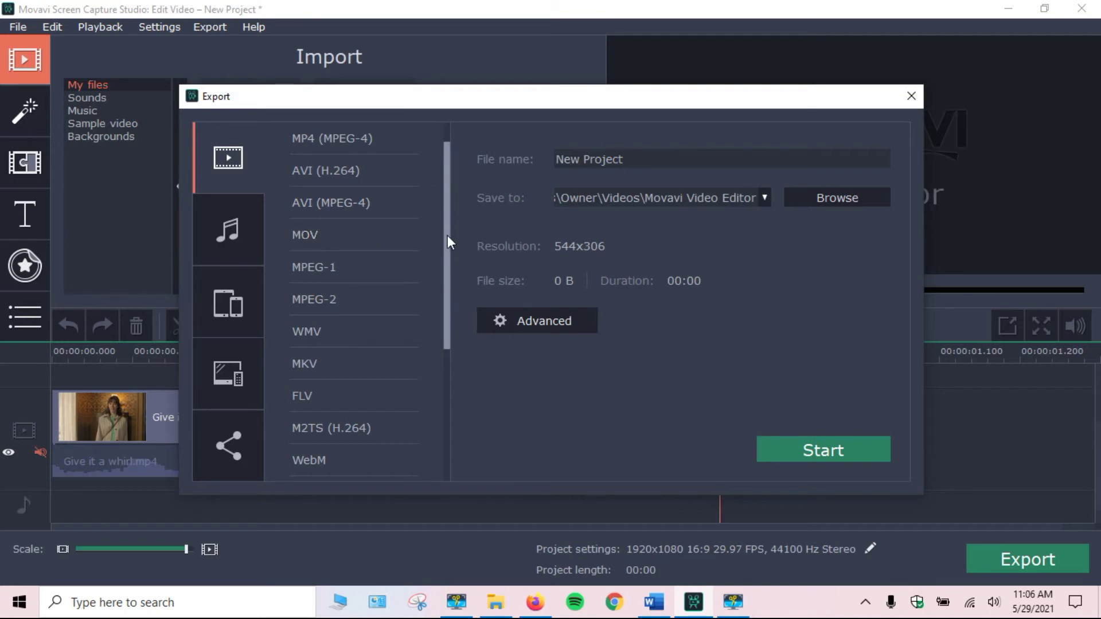
pyautogui.moveTo(447, 236); pyautogui.dragTo(456, 208)
pyautogui.click(371, 171)
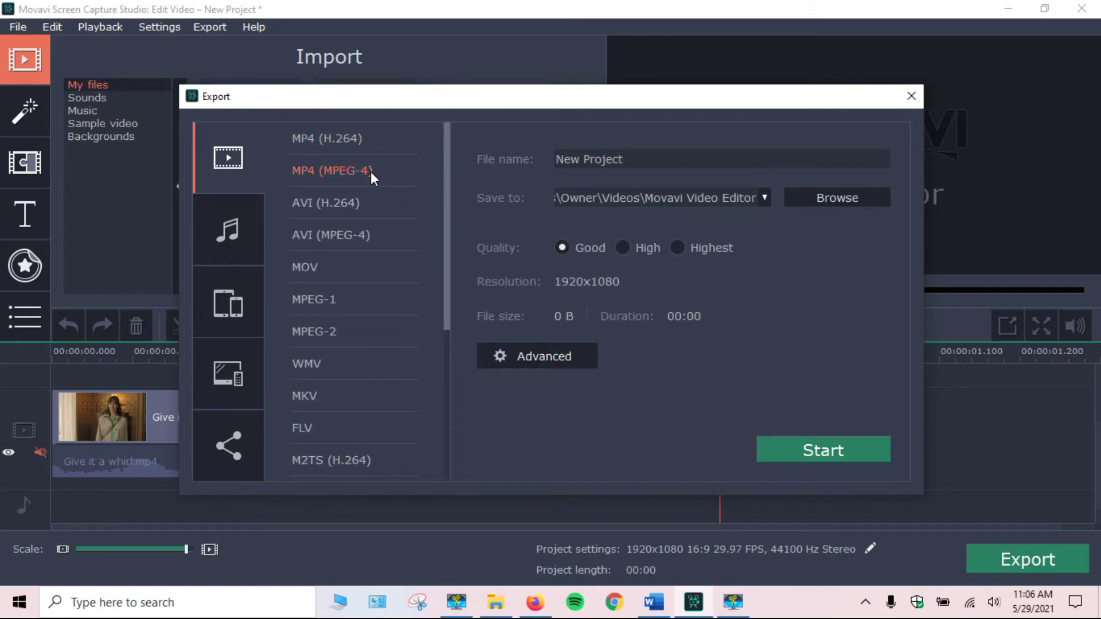
pyautogui.moveTo(445, 183); pyautogui.dragTo(447, 359)
pyautogui.click(301, 461)
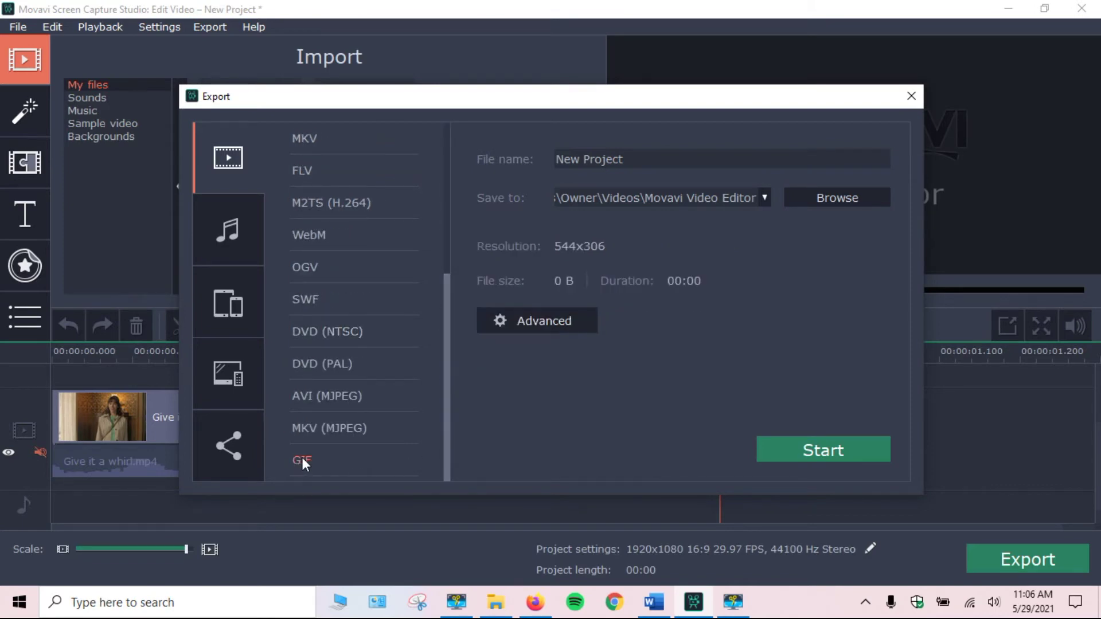
# Name the output file "Give it a Whirl" and start exporting the GIF.
pyautogui.click(686, 163)
pyautogui.press('BackSpace')
pyautogui.press('BackSpace')
pyautogui.press('BackSpace')
pyautogui.press('BackSpace')
pyautogui.press('BackSpace')
pyautogui.press('BackSpace')
pyautogui.press('BackSpace')
pyautogui.press('BackSpace')
pyautogui.press('BackSpace')
pyautogui.press('BackSpace')
pyautogui.press('BackSpace')
pyautogui.write('Give it a ')
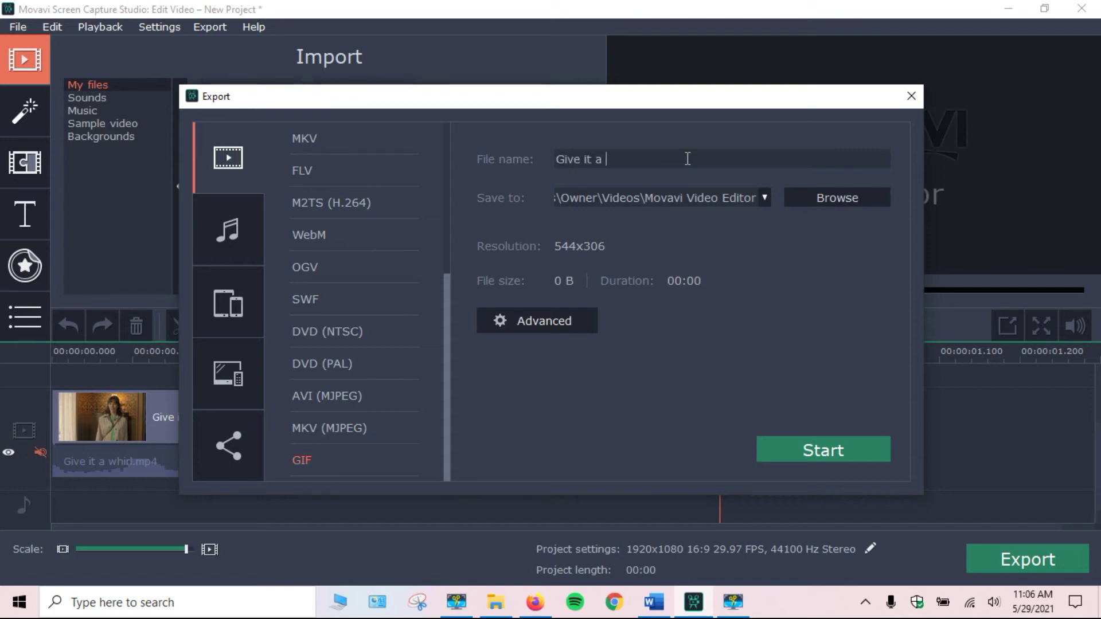
pyautogui.write('Whirl')
pyautogui.click(842, 449)
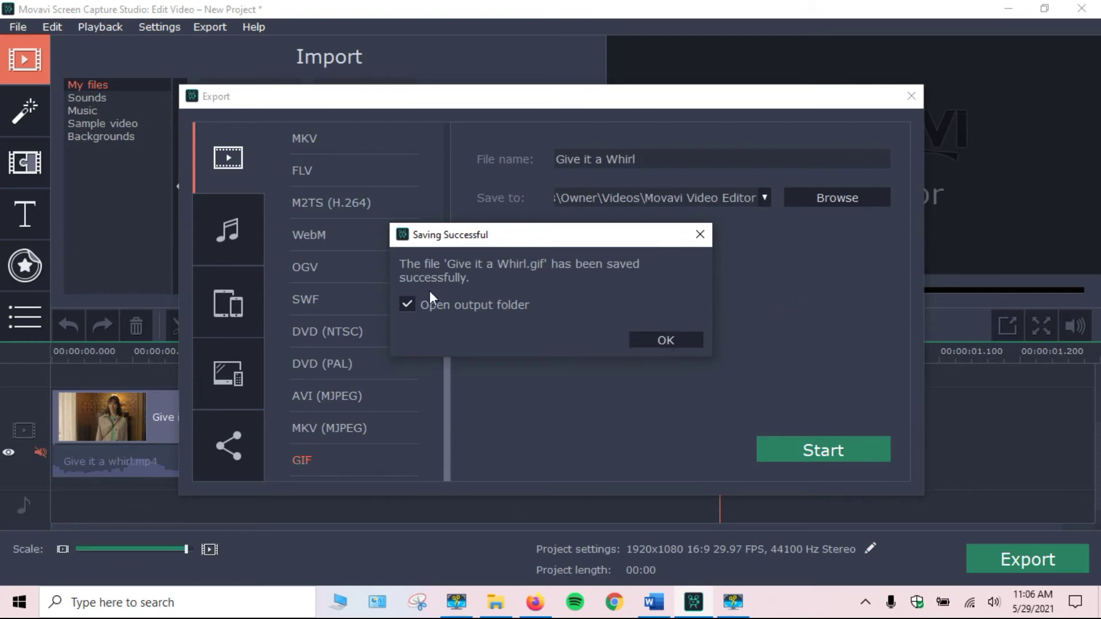
# Open the output folder, view the exported "Give it a Whirl" GIF, and close the viewer and folder windows.
pyautogui.click(654, 344)
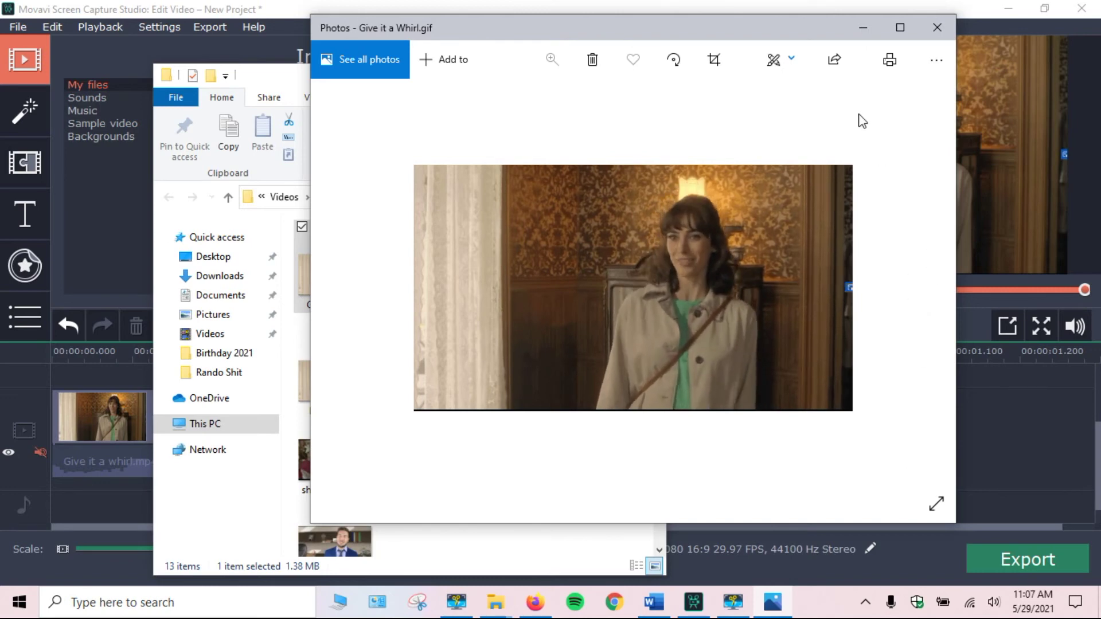
pyautogui.click(939, 34)
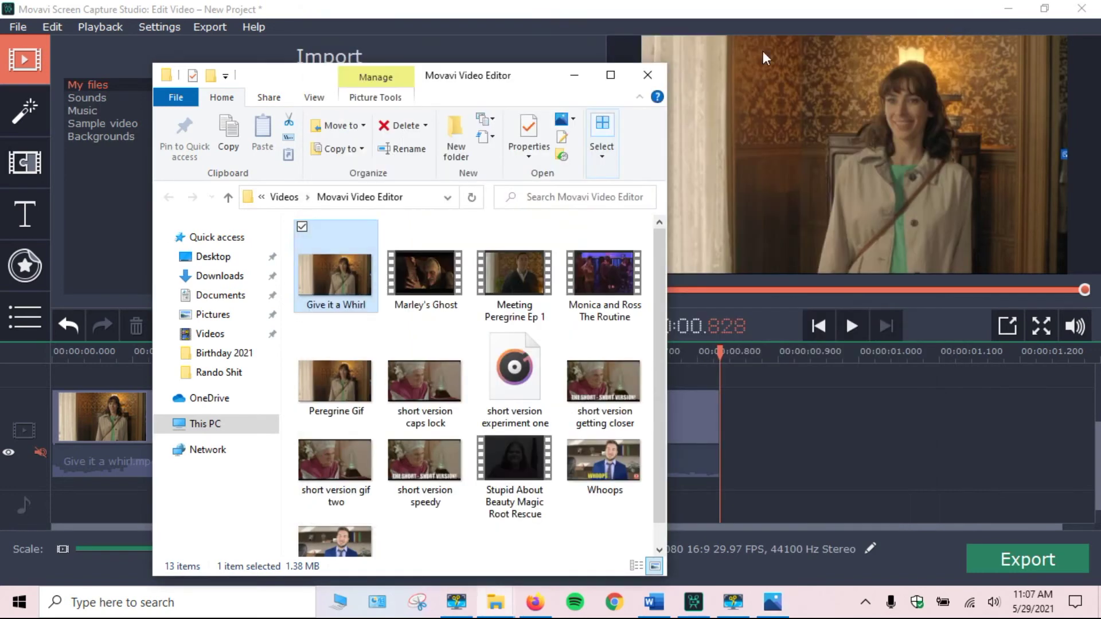
pyautogui.click(645, 72)
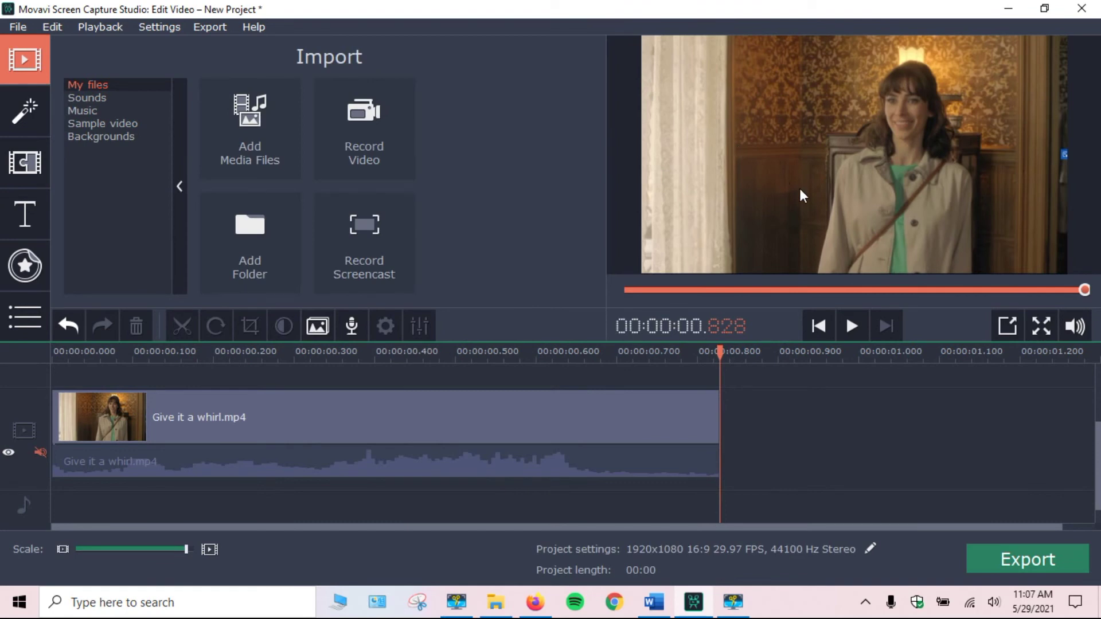
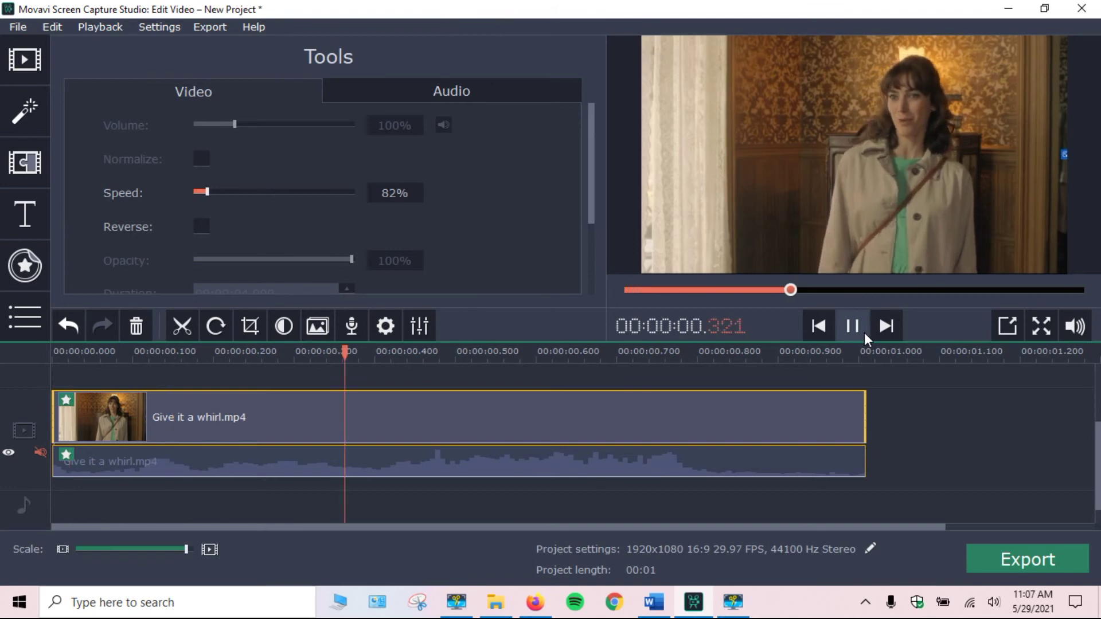
# Preview the clip at 82% speed and export it as a GIF named "Whirl Slower".
pyautogui.click(854, 323)
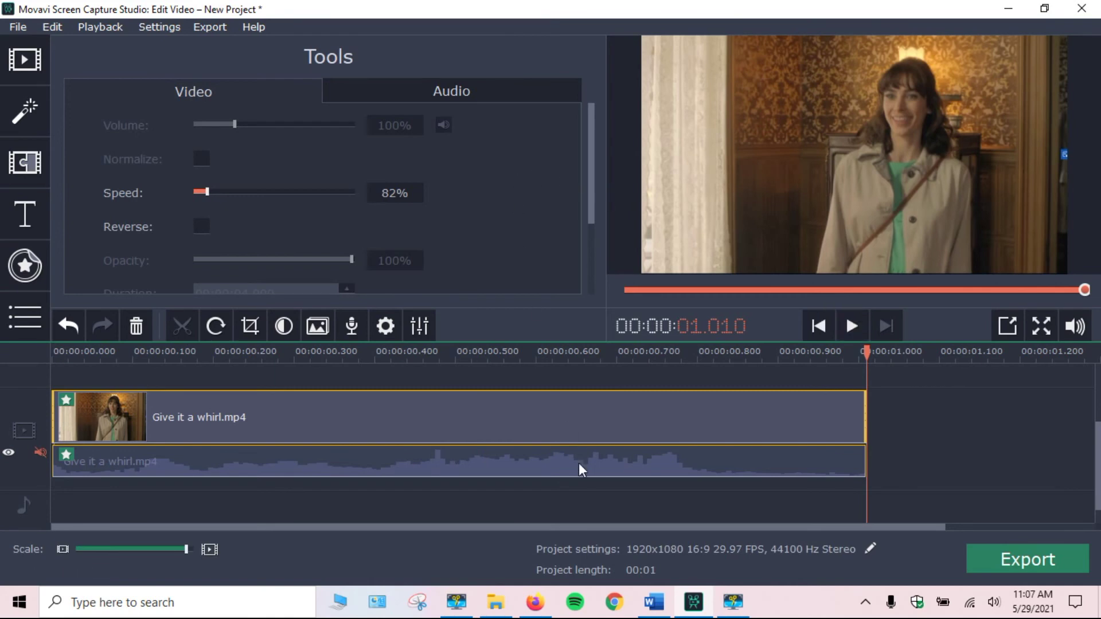
pyautogui.click(15, 28)
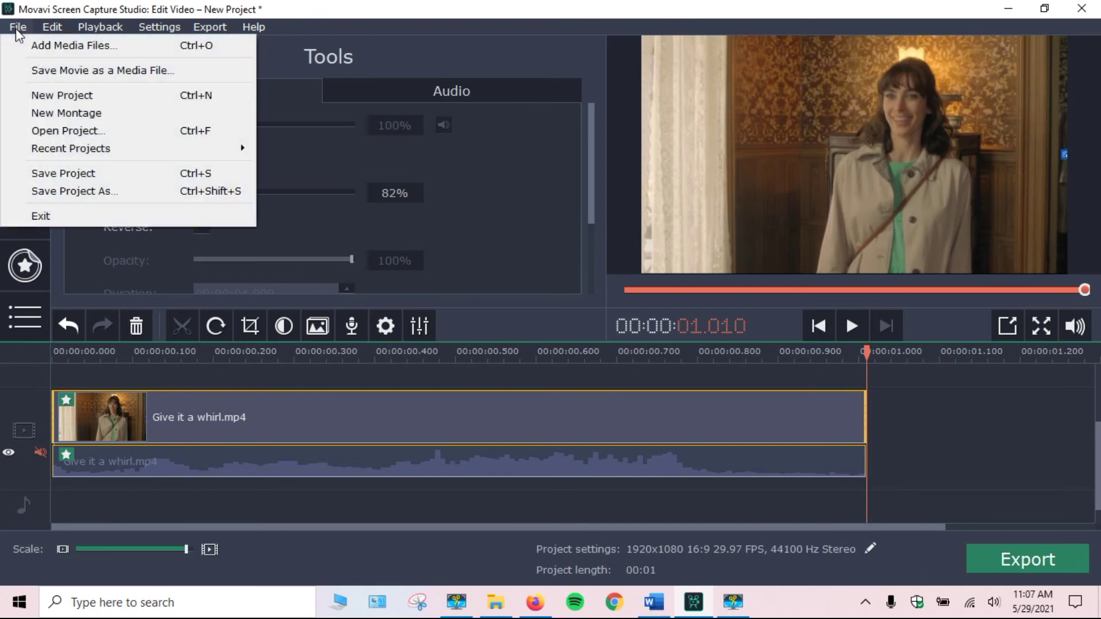
pyautogui.click(32, 69)
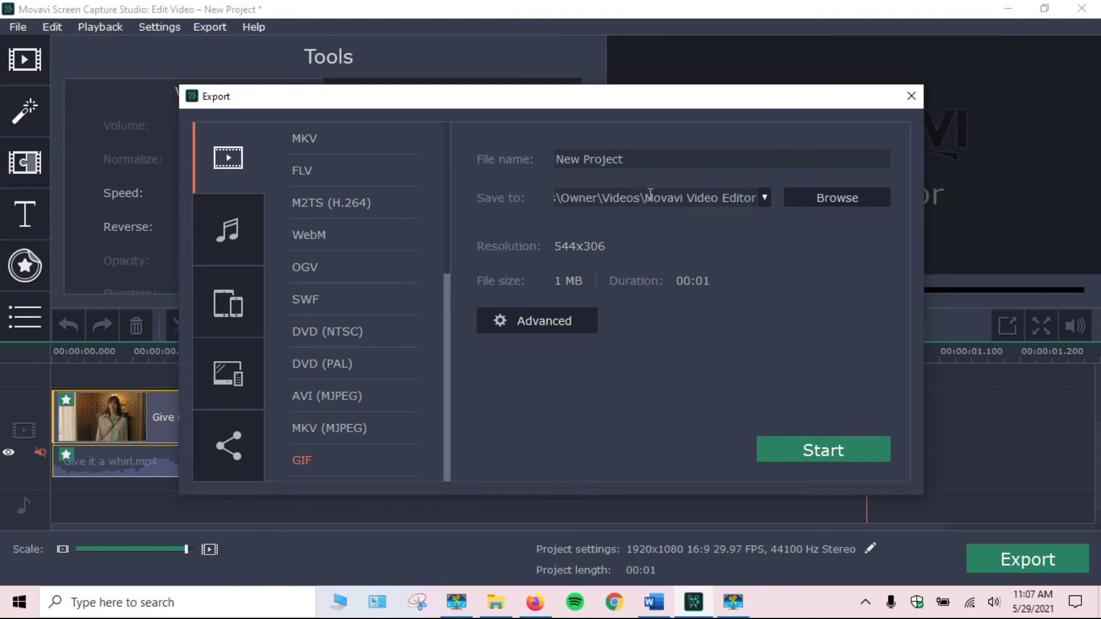
pyautogui.press('BackSpace')
pyautogui.press('BackSpace')
pyautogui.press('BackSpace')
pyautogui.press('BackSpace')
pyautogui.press('BackSpace')
pyautogui.press('BackSpace')
pyautogui.press('BackSpace')
pyautogui.press('BackSpace')
pyautogui.press('BackSpace')
pyautogui.press('BackSpace')
pyautogui.press('BackSpace')
pyautogui.write('Whirl Slower')
pyautogui.click(847, 453)
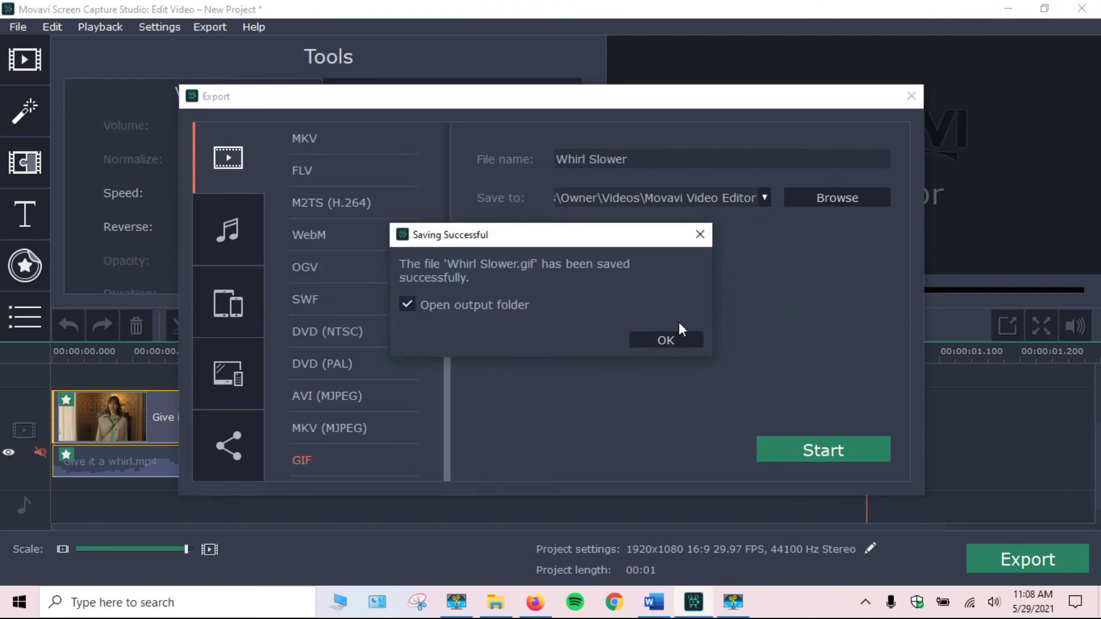
# Open the "Whirl Slower" GIF from the output folder to check it, and close the viewer and folder windows.
pyautogui.click(678, 338)
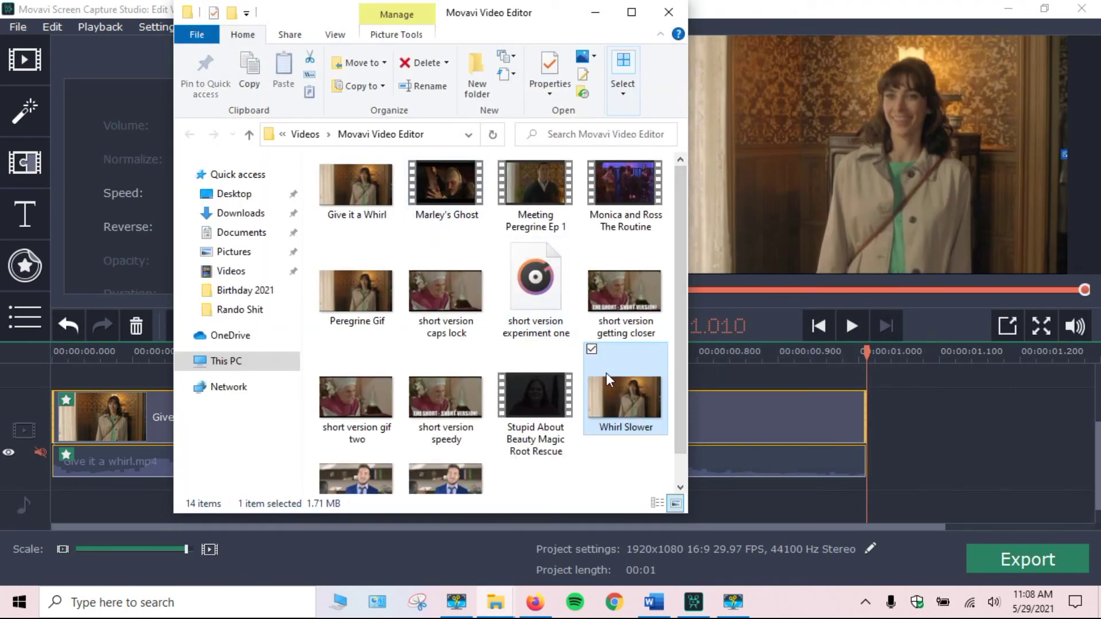
pyautogui.doubleClick(634, 398)
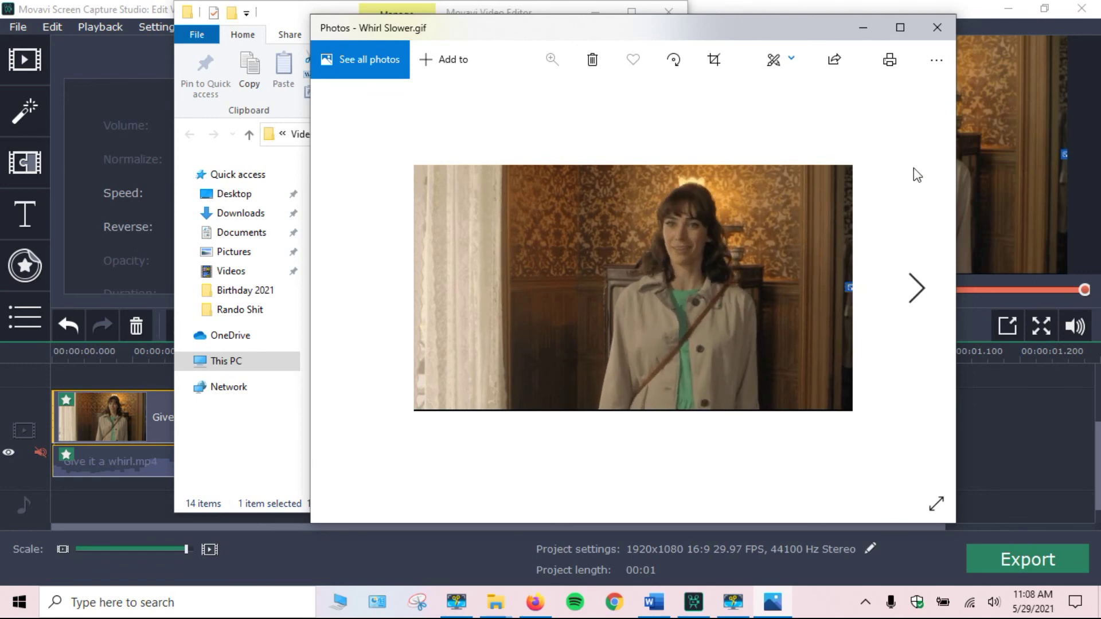
pyautogui.click(936, 28)
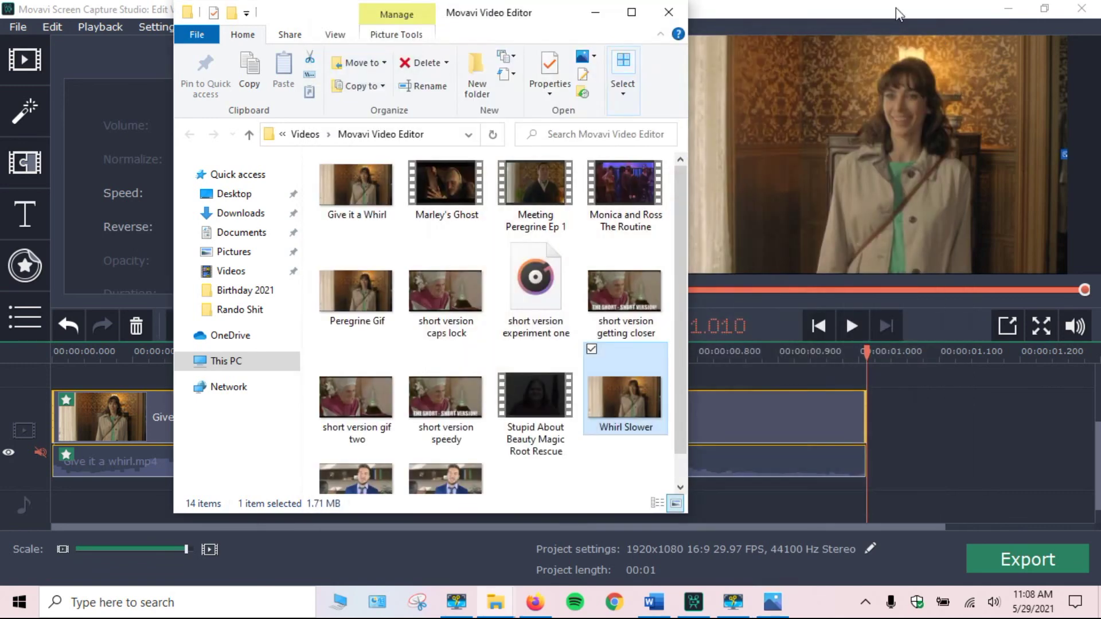
pyautogui.click(667, 14)
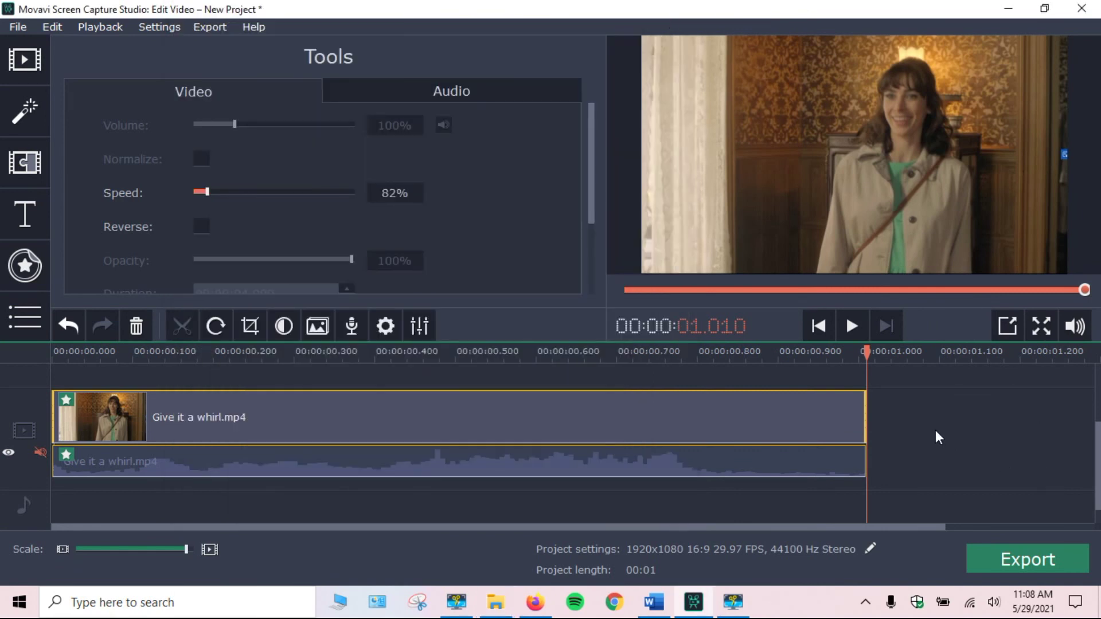
# Close the video editor without saving the project.
pyautogui.click(1080, 10)
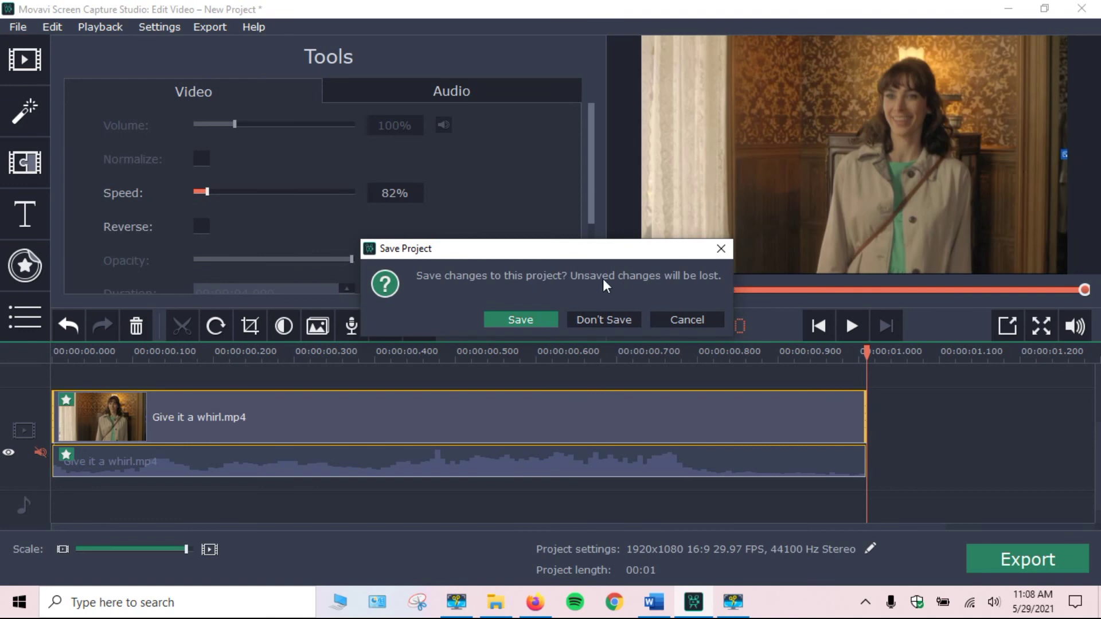
pyautogui.click(620, 319)
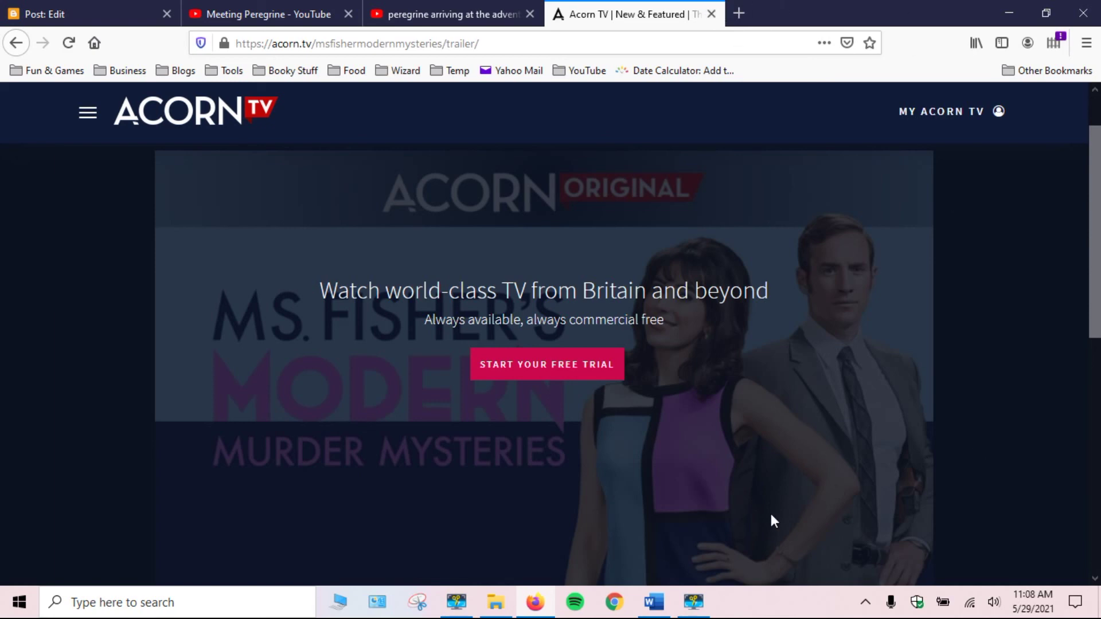
pyautogui.moveTo(694, 606)
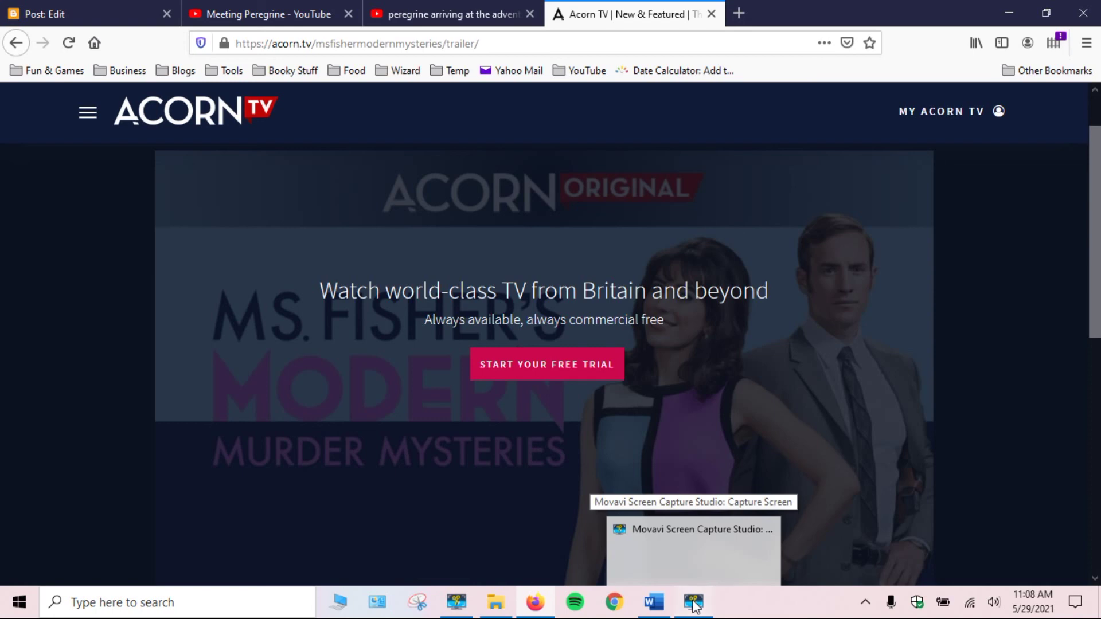
pyautogui.click(695, 605)
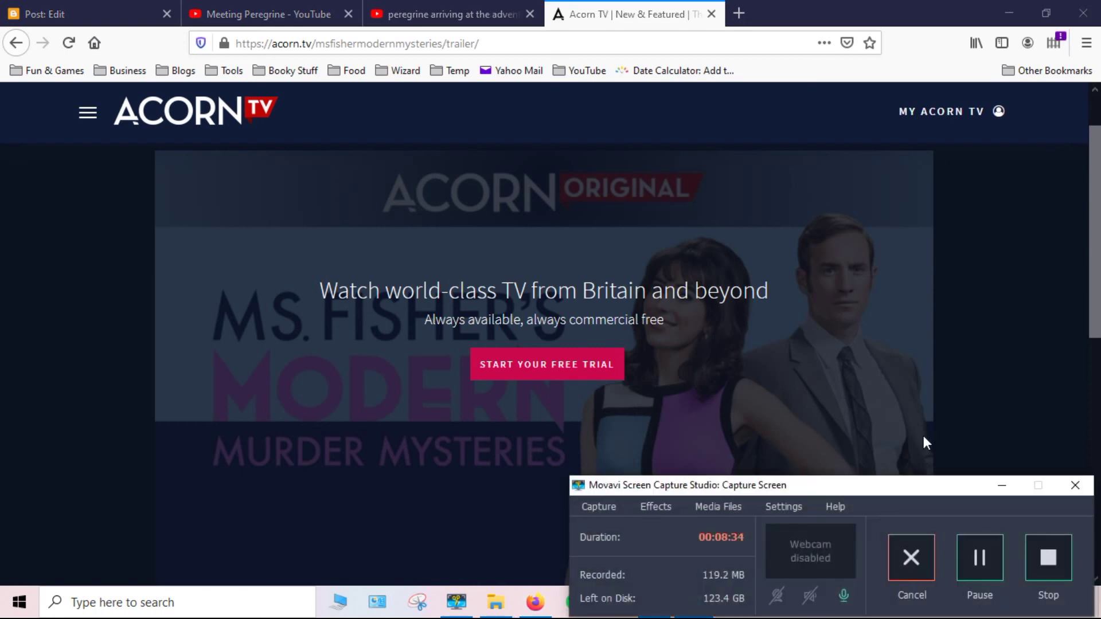